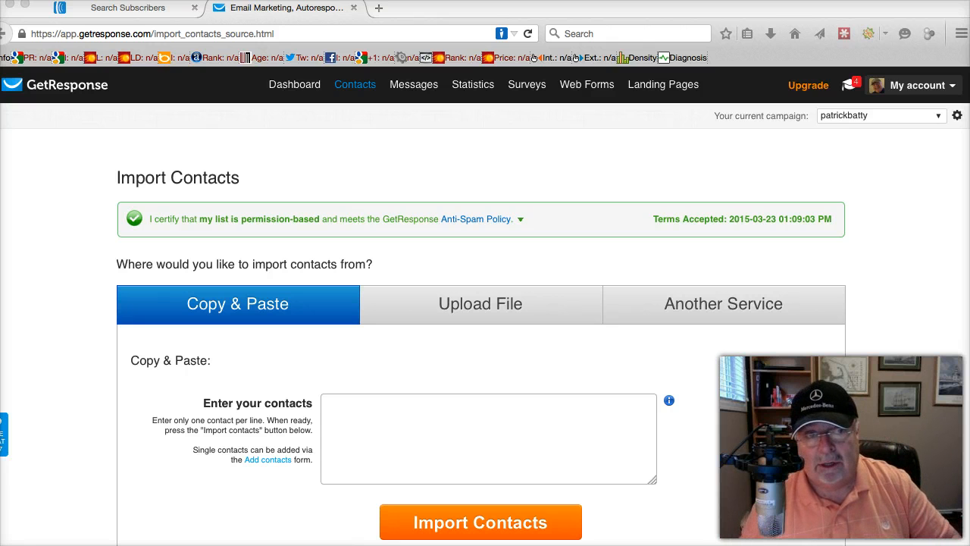
Switch to AWeber, export the subscriber list as CSV and open the exported file in Microsoft Excel, closing it after viewing
left_click(113, 9)
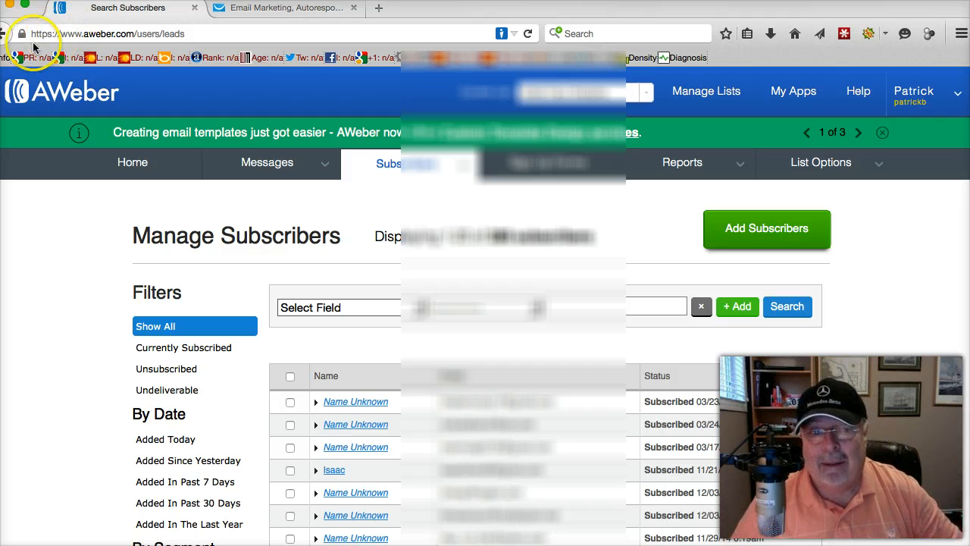
scroll(159, 227, "down", 10)
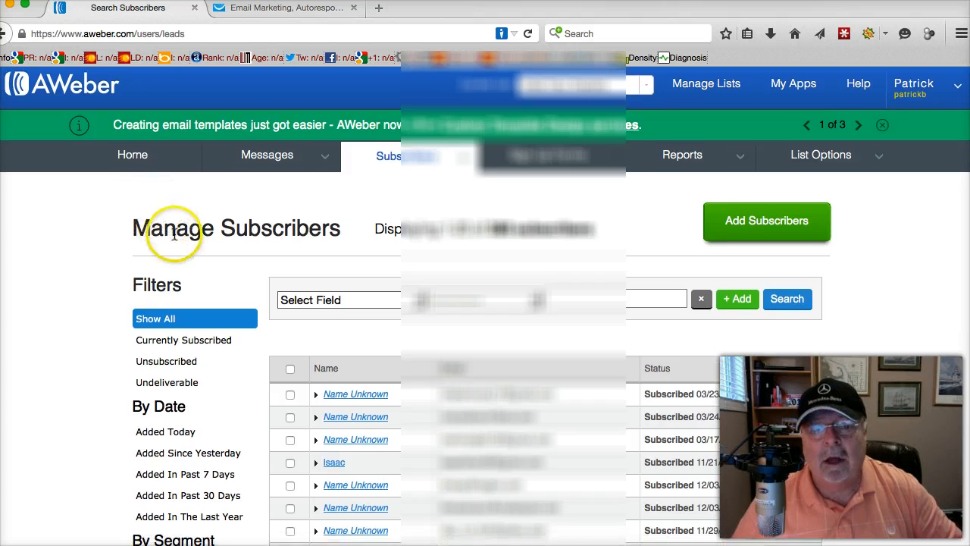
scroll(179, 246, "down", 3)
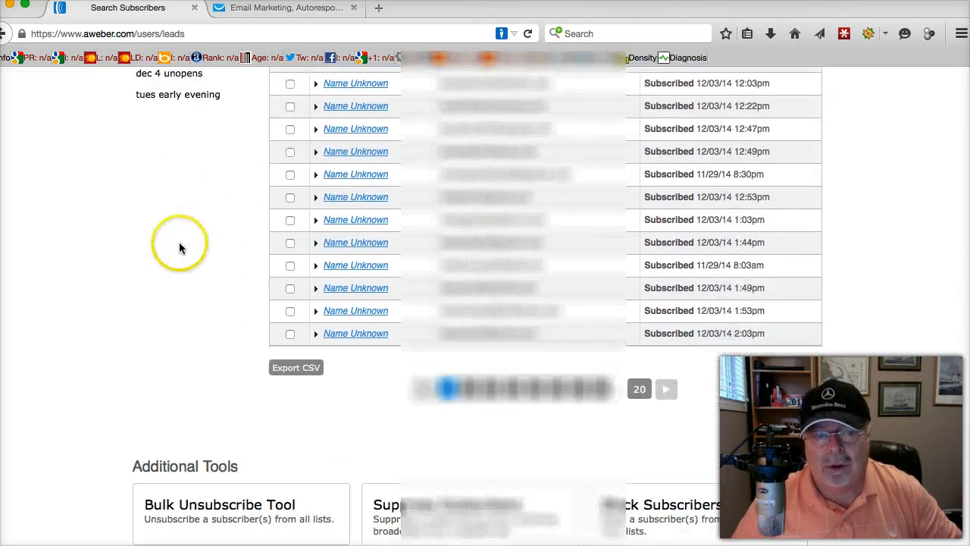
scroll(180, 246, "up", 8)
scroll(179, 250, "down", 8)
scroll(179, 253, "down", 1)
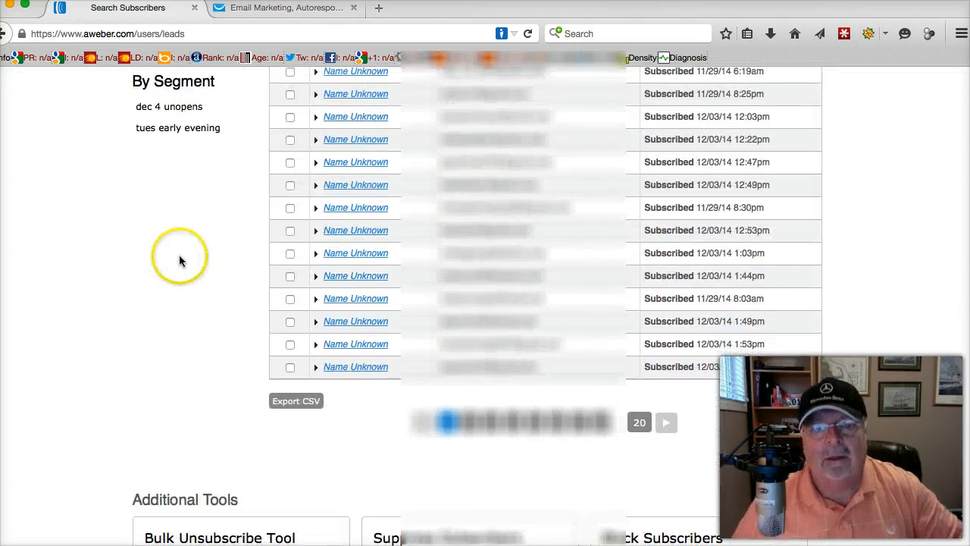
scroll(176, 270, "up", 6)
scroll(175, 270, "down", 6)
scroll(175, 279, "down", 5)
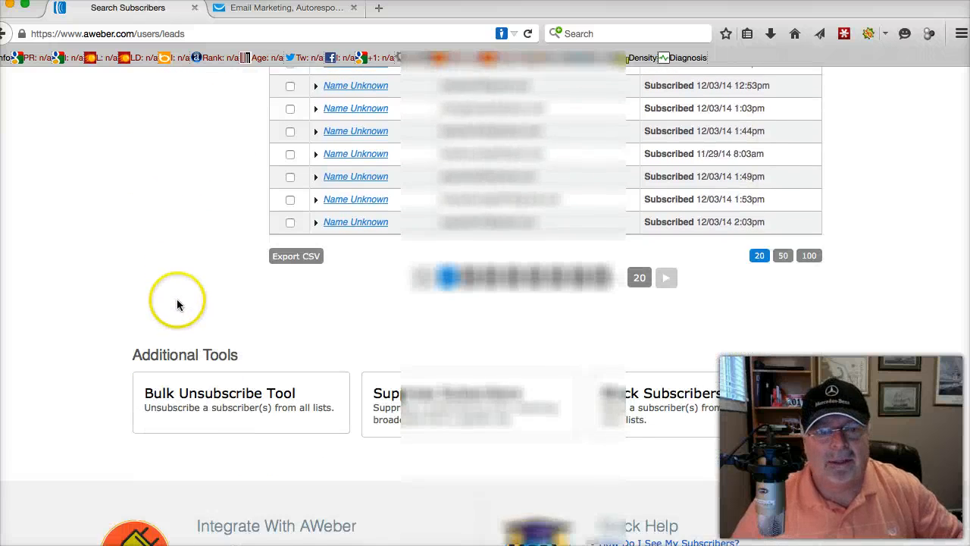
scroll(174, 326, "up", 1)
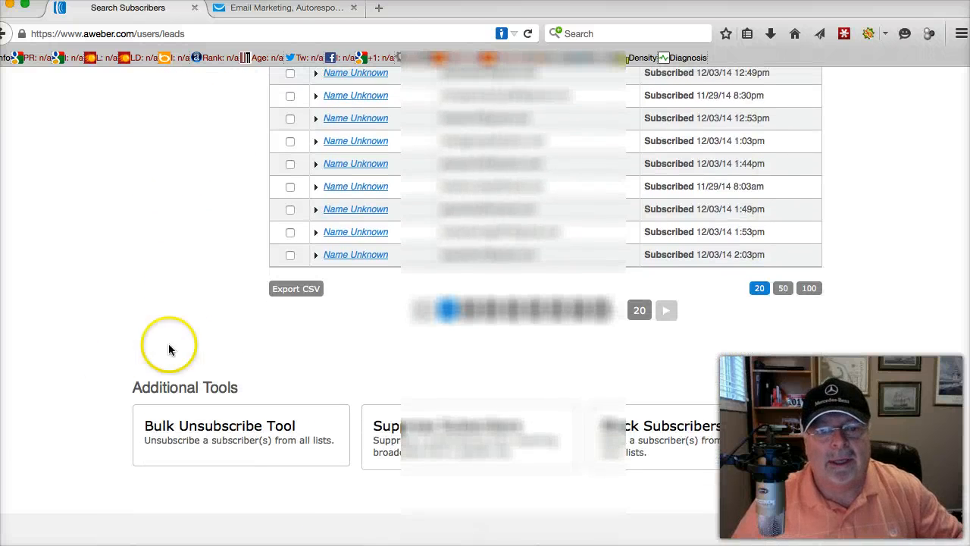
right_click(294, 297)
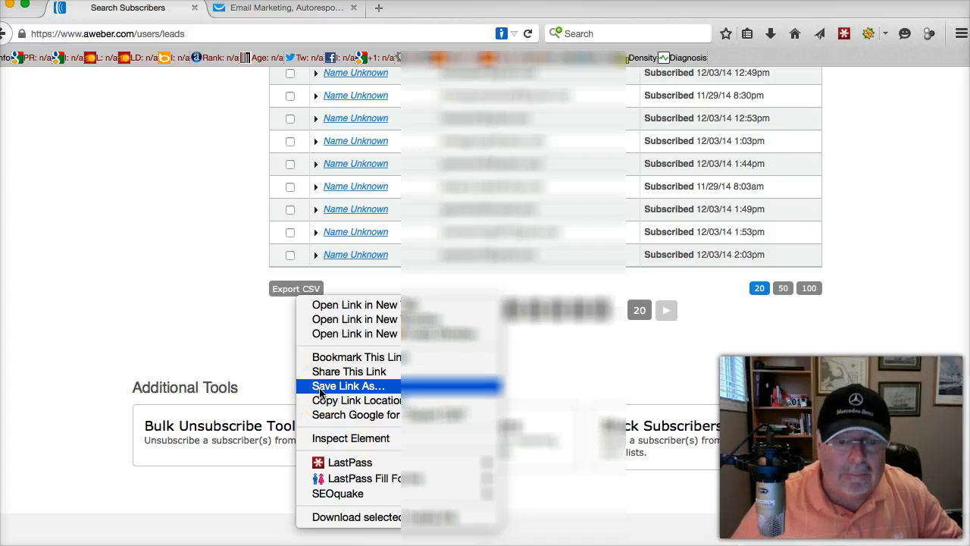
left_click(282, 293)
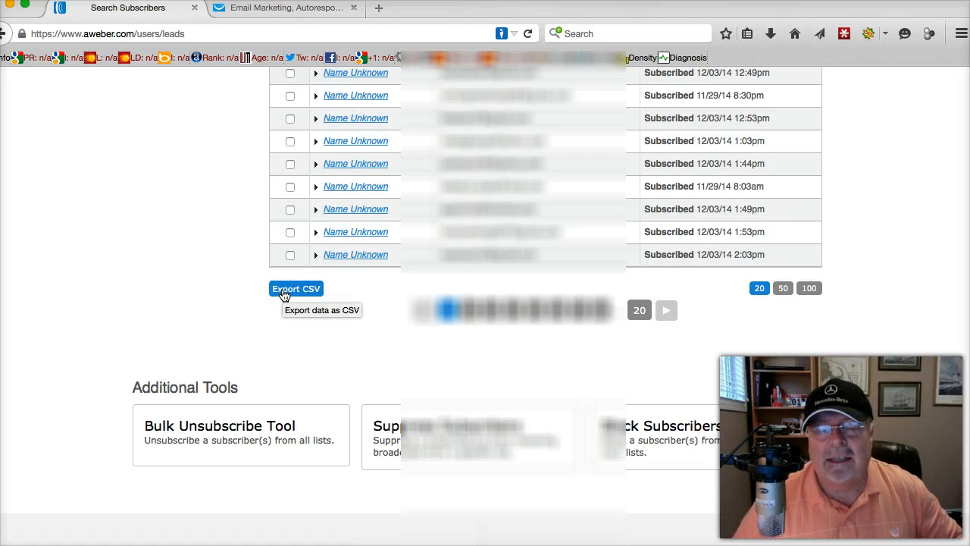
left_click(281, 294)
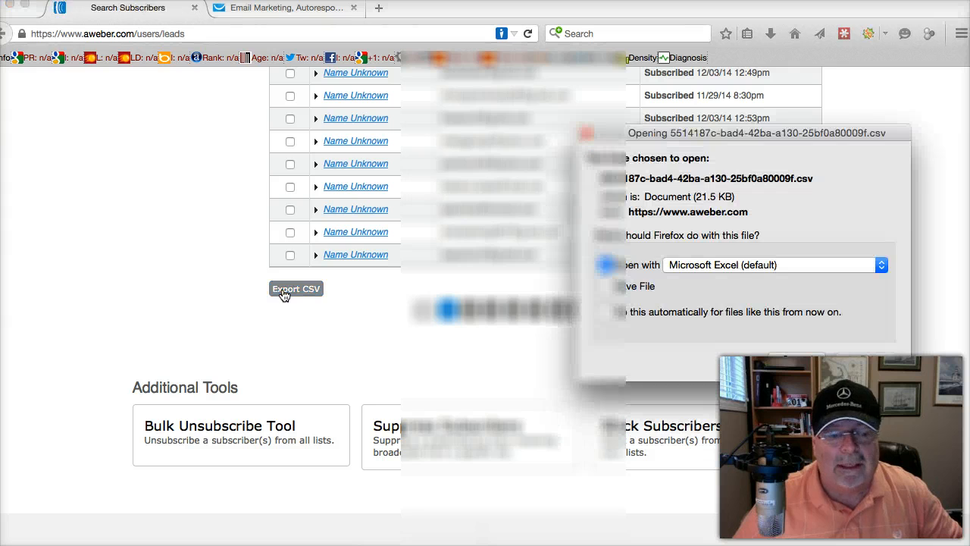
left_click(868, 358)
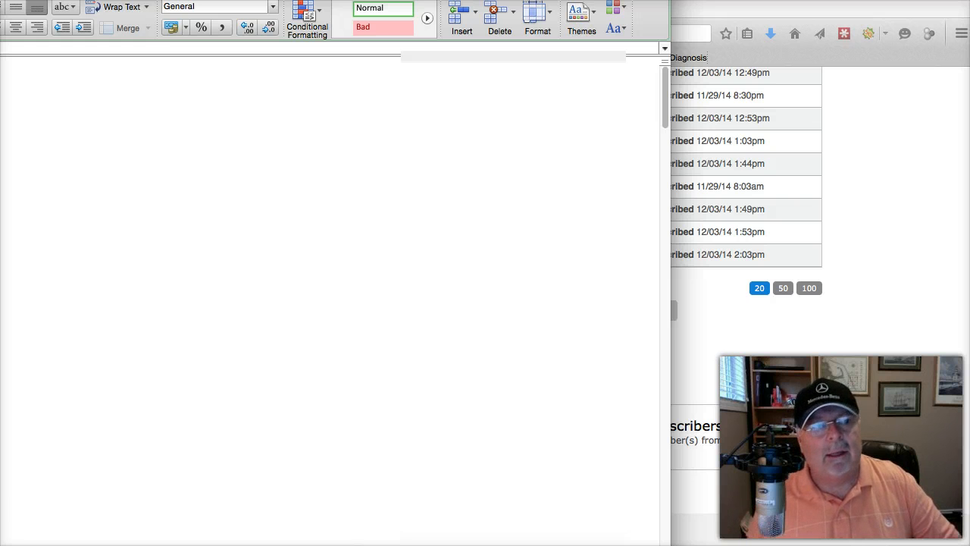
key("super+w")
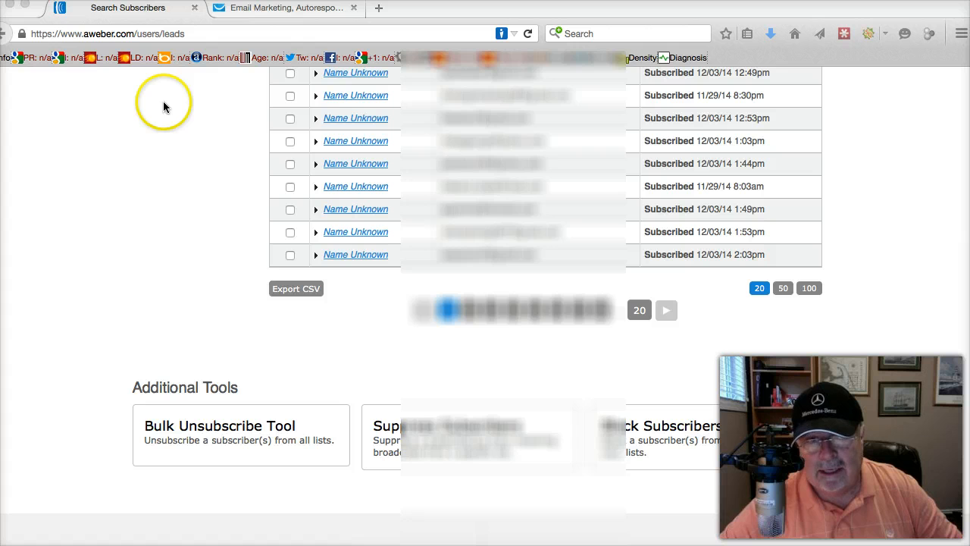
Switch to GetResponse and open the form for creating a new campaign
left_click(240, 9)
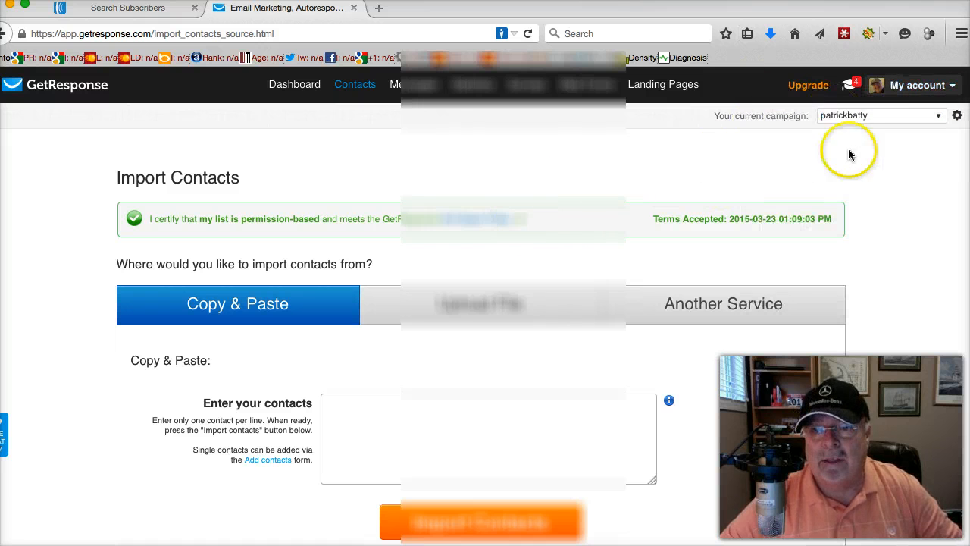
left_click(940, 120)
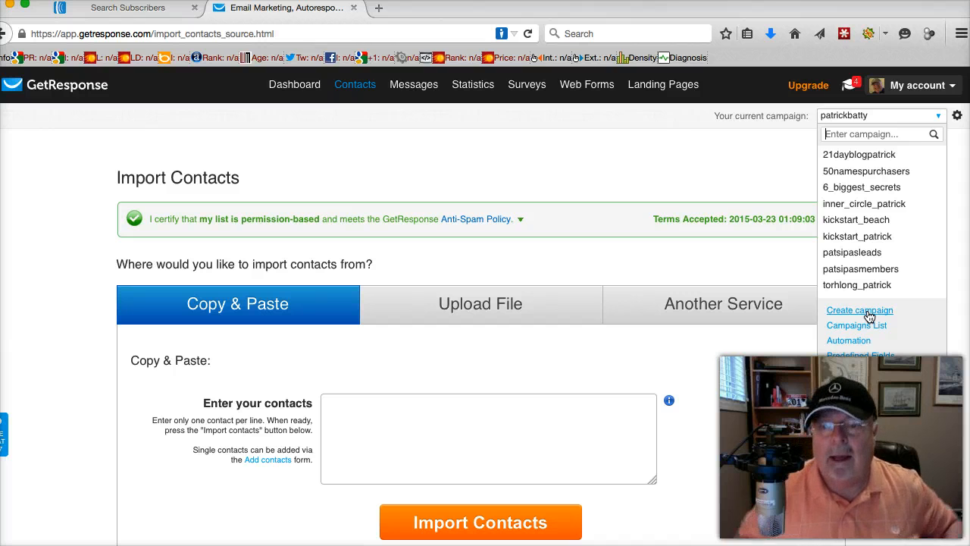
left_click(868, 312)
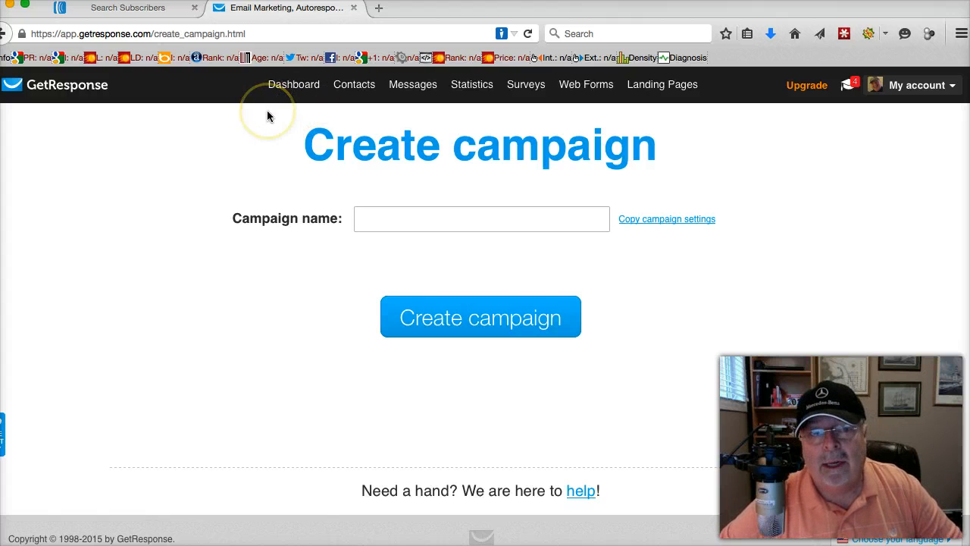
Leave the campaign form through the GetResponse dashboard and open the Import Contacts page
left_click(282, 93)
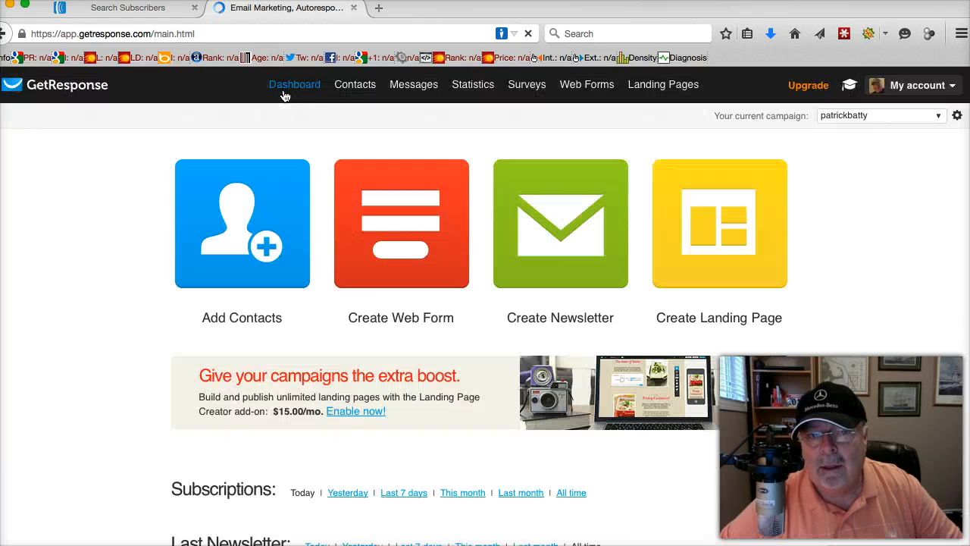
mouse_move(354, 86)
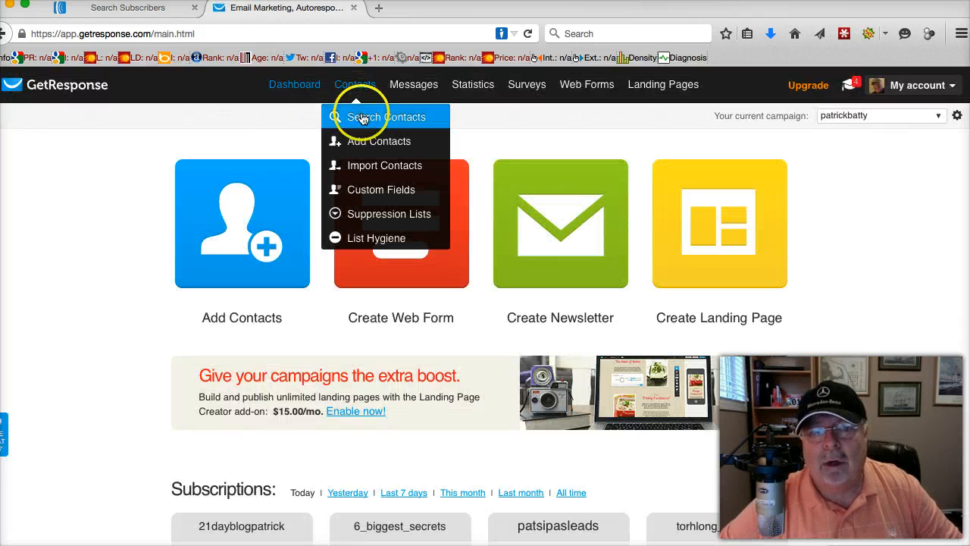
left_click(367, 165)
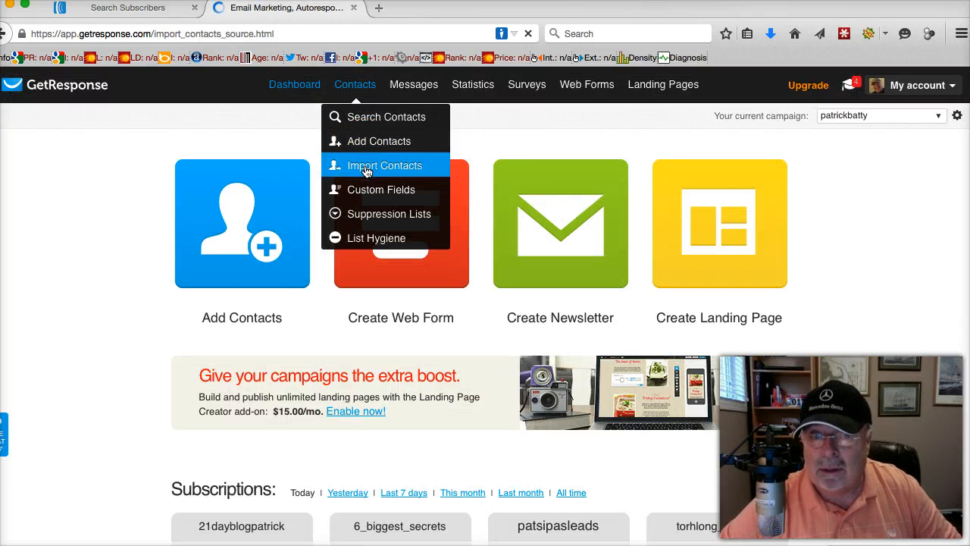
scroll(368, 176, "down", 3)
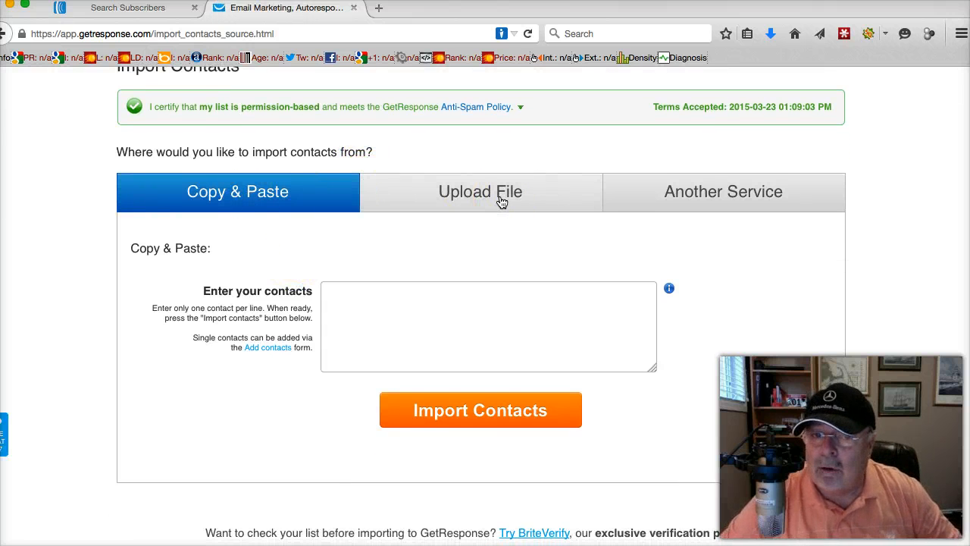
left_click(477, 195)
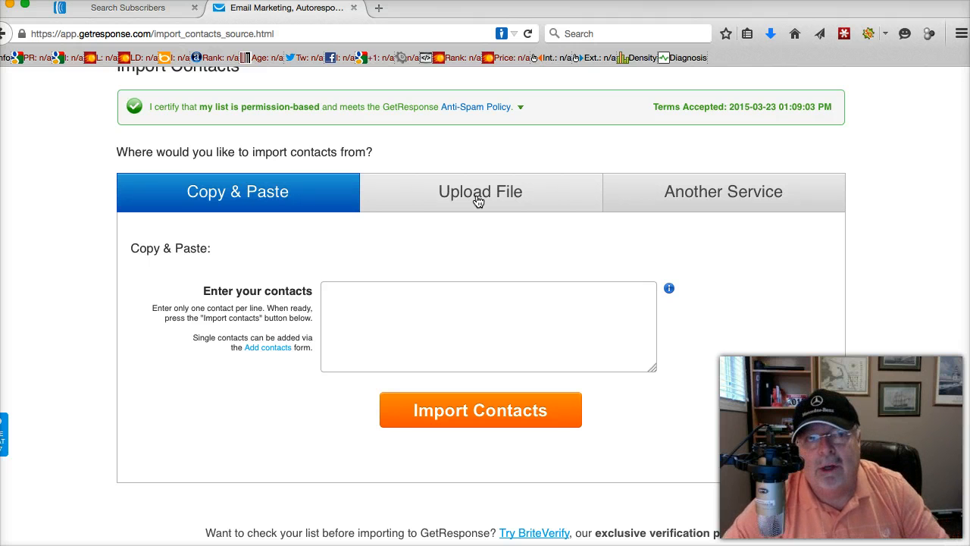
Switch to AWeber and open follow-up message #1, "Here's The Video You Requested", from the Follow Up Series for editing
scroll(483, 147, "up", 3)
mouse_move(343, 89)
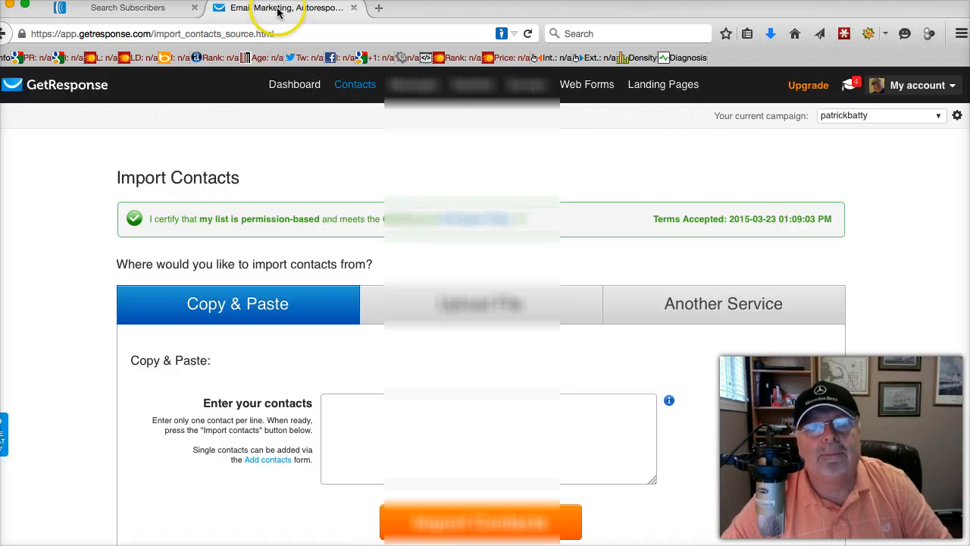
left_click(144, 10)
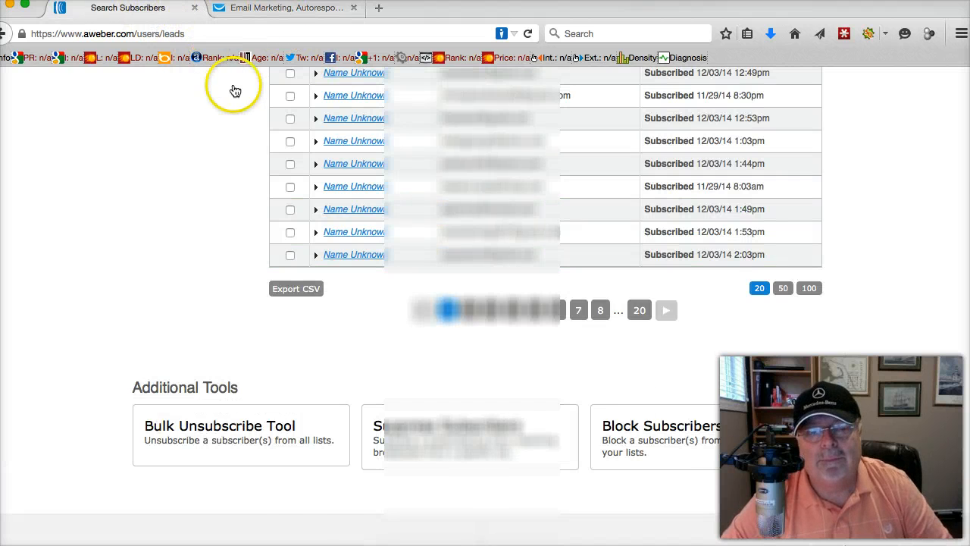
scroll(250, 98, "up", 10)
mouse_move(274, 169)
left_click(254, 194)
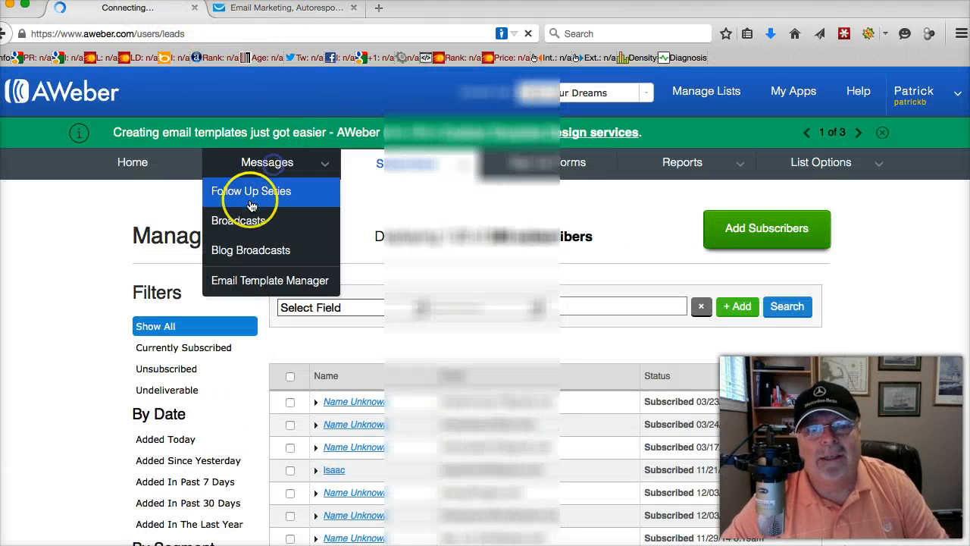
scroll(265, 209, "down", 4)
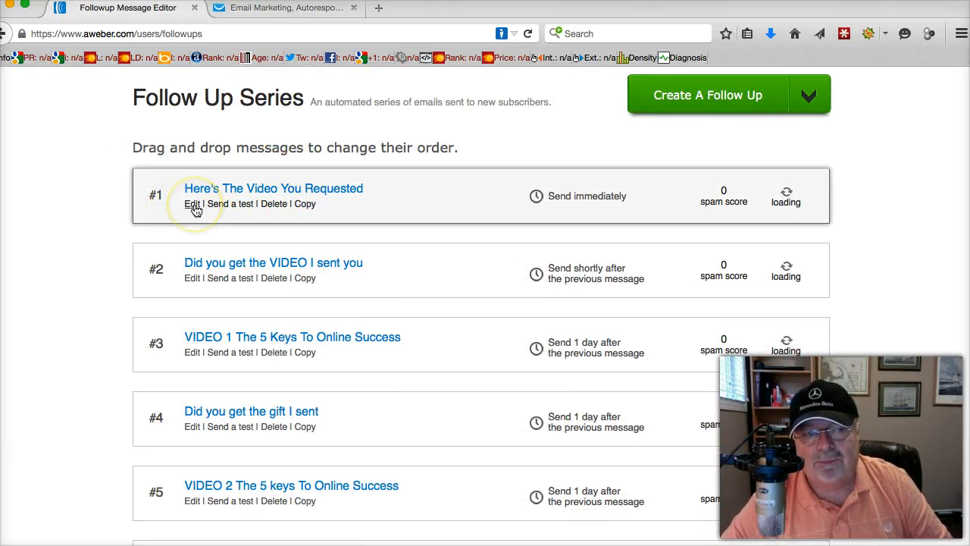
left_click(194, 205)
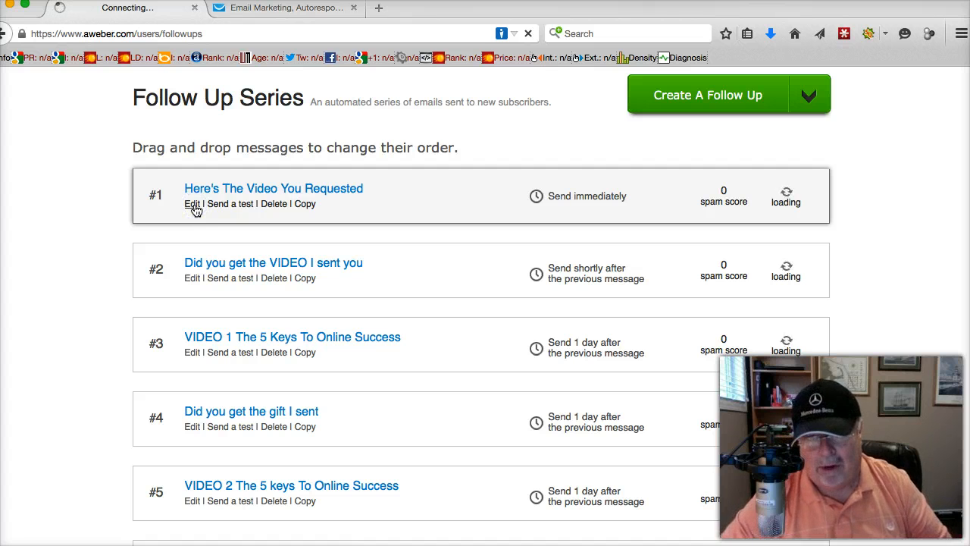
left_click(192, 206)
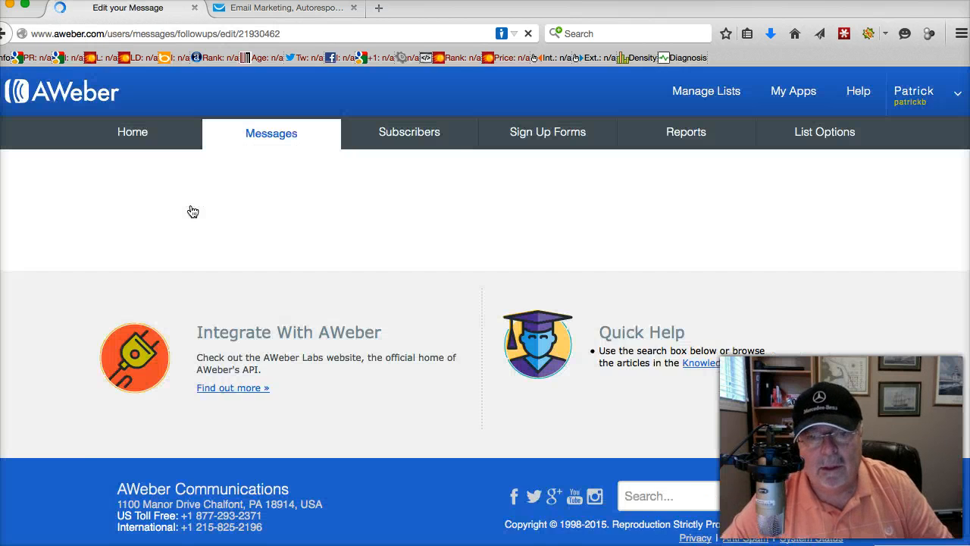
Select the entire body text of the follow-up message, from the "Hey..." greeting through the signature
scroll(278, 256, "down", 10)
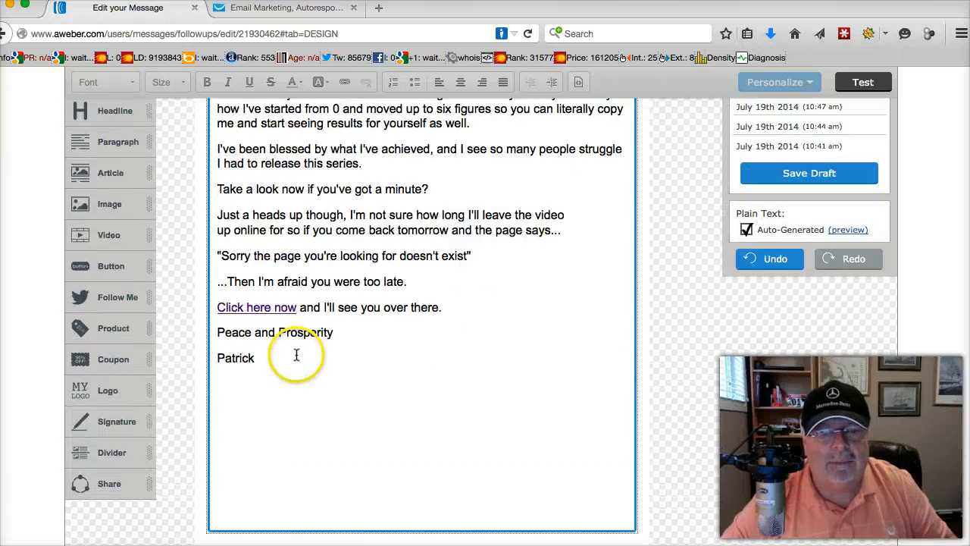
scroll(296, 355, "up", 3)
left_click_drag(271, 471, 222, 24)
left_click_drag(259, 472, 212, 366)
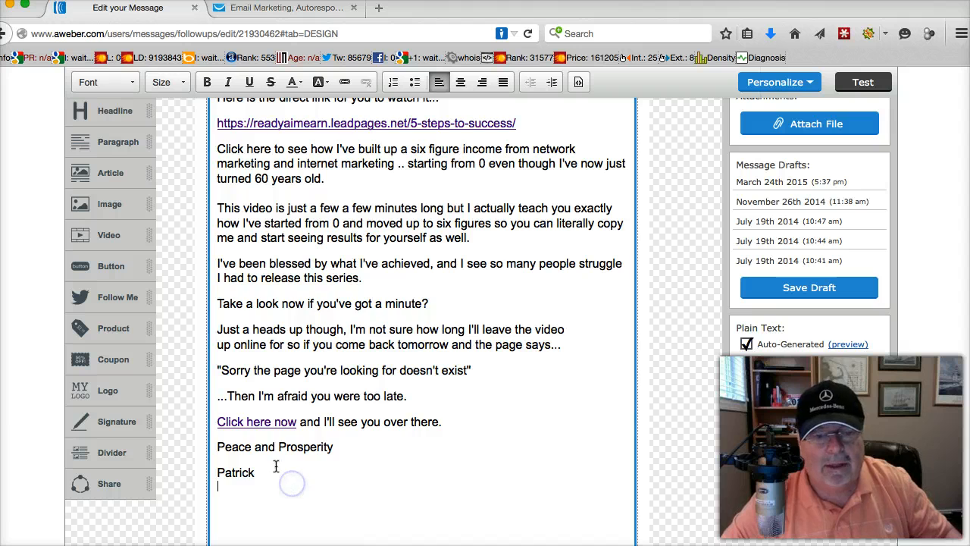
left_click_drag(293, 482, 217, 471)
left_click_drag(214, 77, 208, 362)
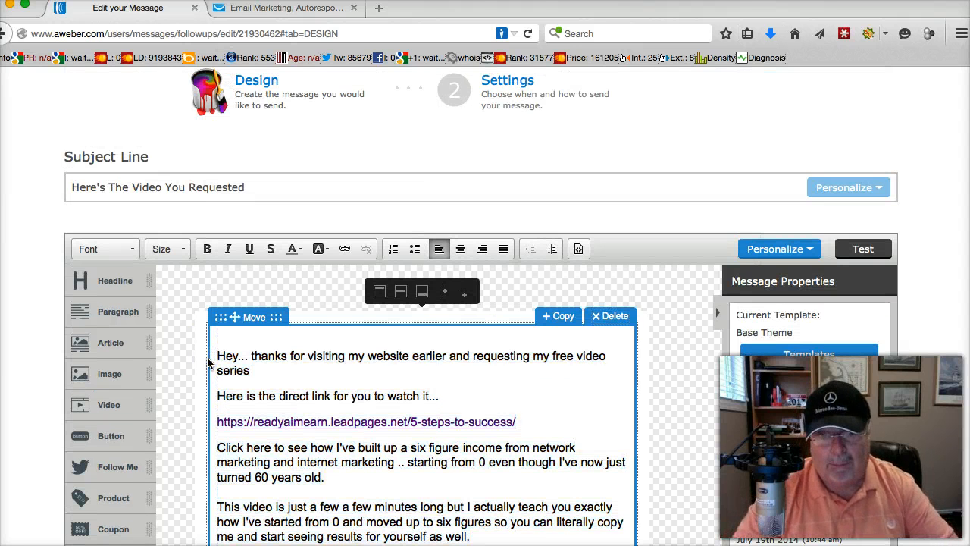
scroll(243, 455, "down", 5)
left_click_drag(259, 412, 219, 121)
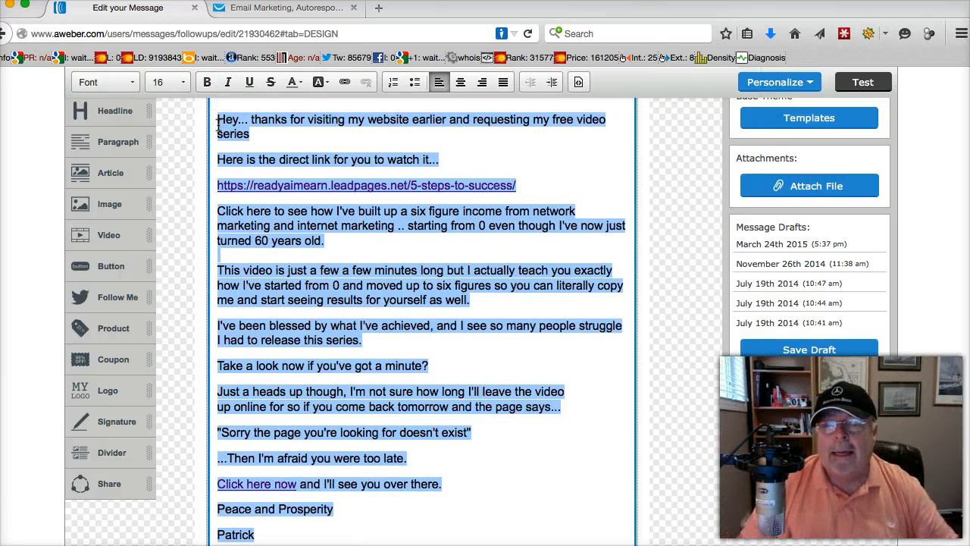
Switch to GetResponse, start a new newsletter with the New Email Creator and place the cursor in its Message name field
left_click(284, 9)
mouse_move(408, 101)
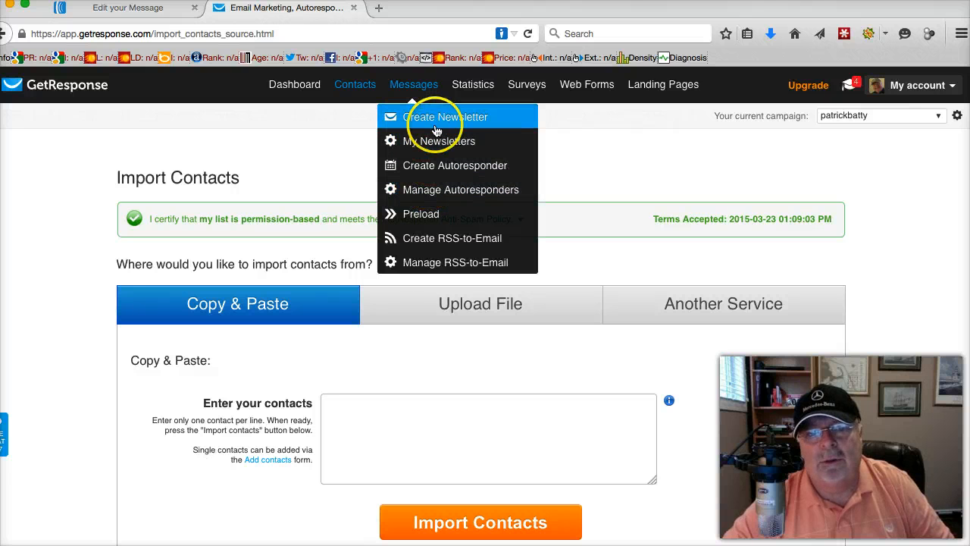
left_click(434, 125)
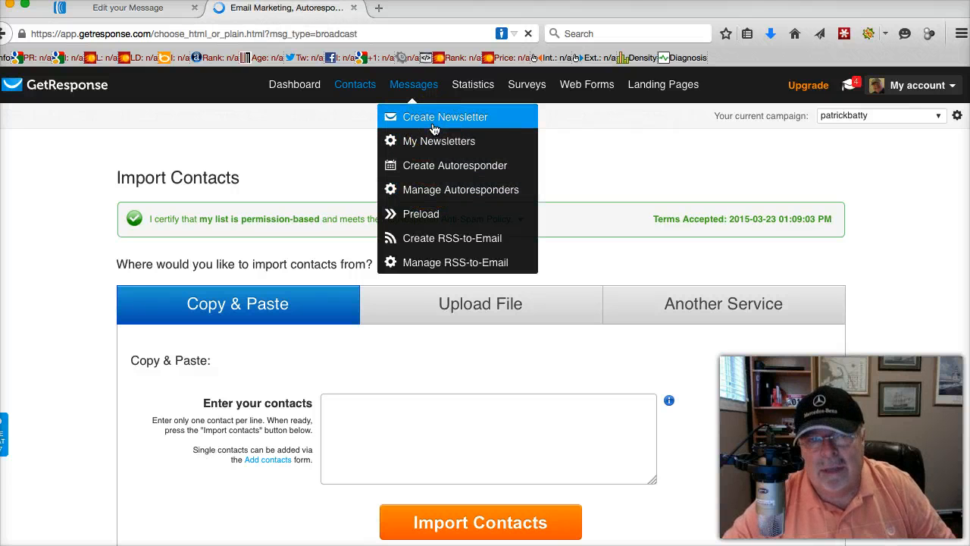
left_click(292, 360)
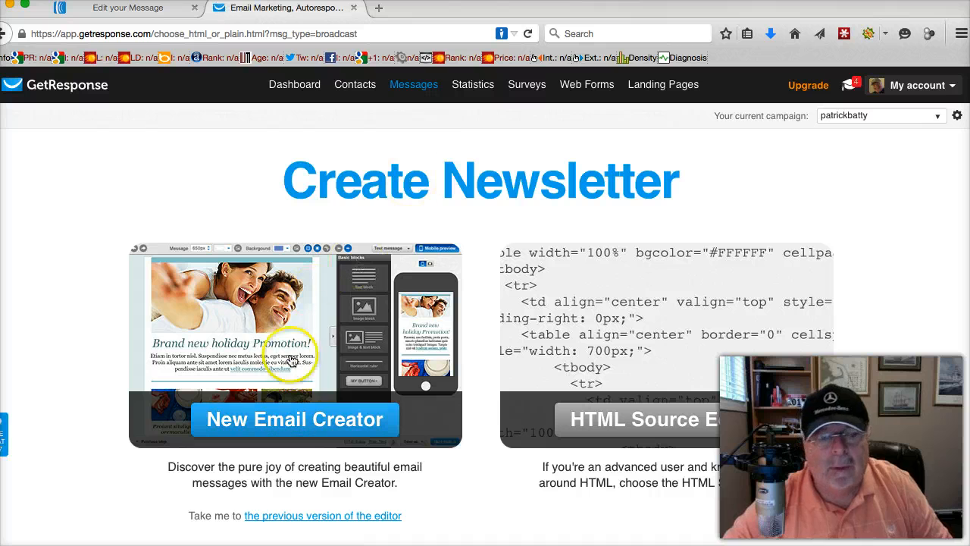
left_click(282, 424)
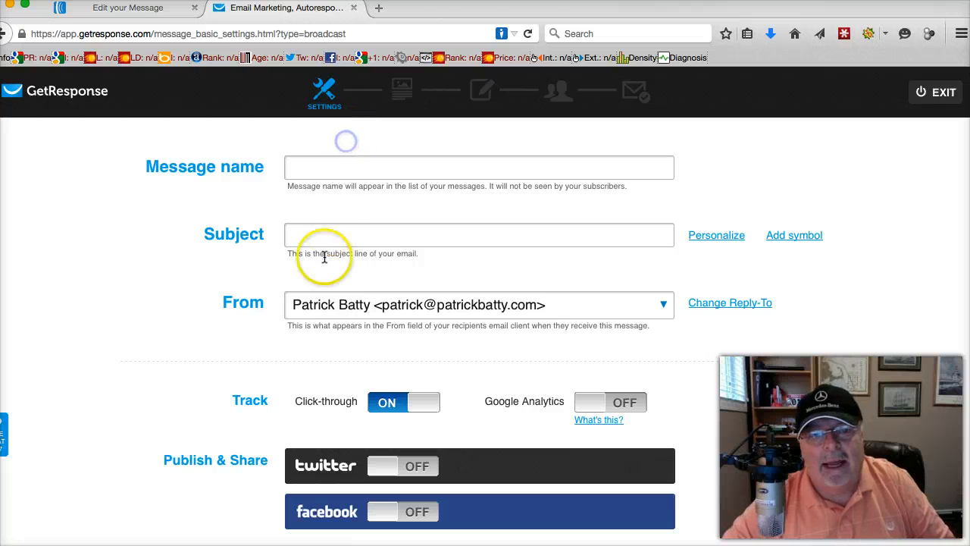
left_click(317, 166)
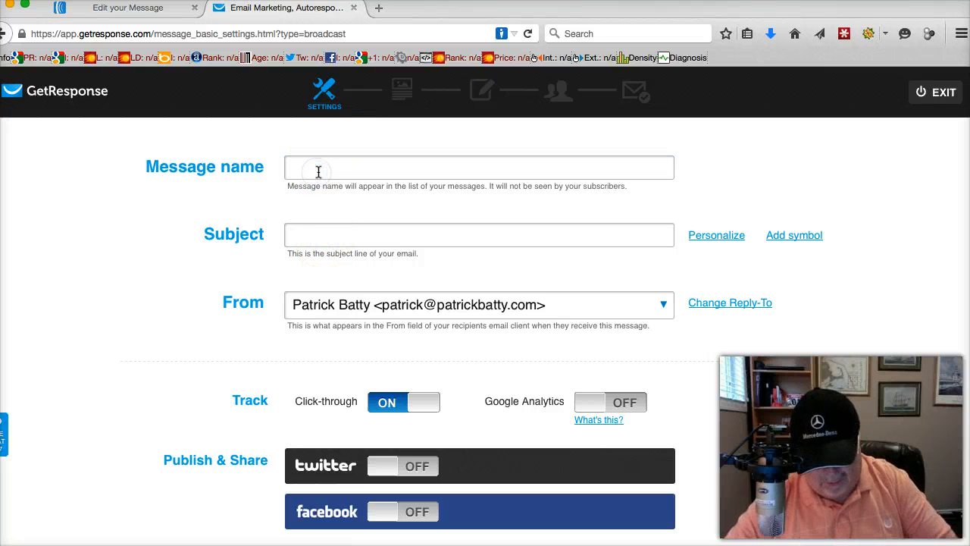
left_click(303, 166)
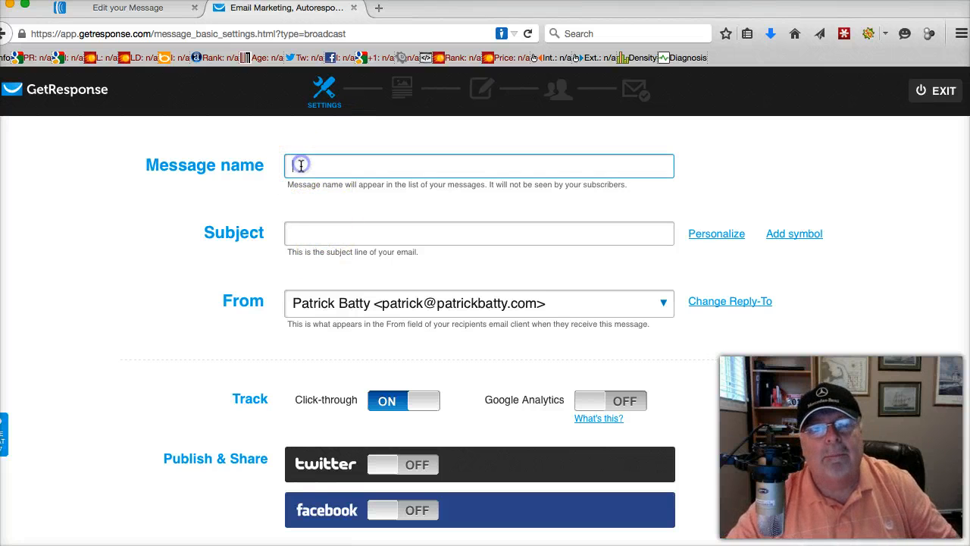
Set both the message name and the subject to "xxxxx" and continue to the template selection
type("xxxxx")
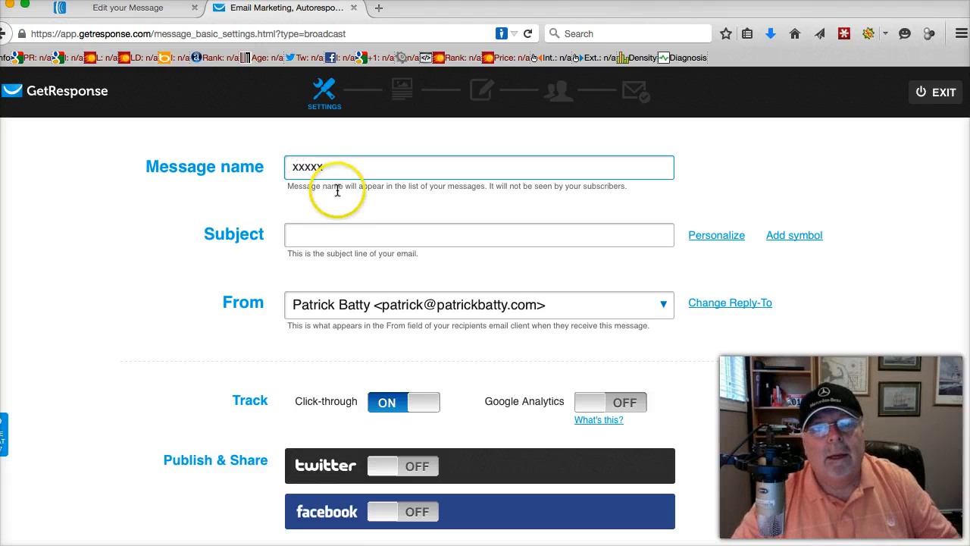
left_click(307, 234)
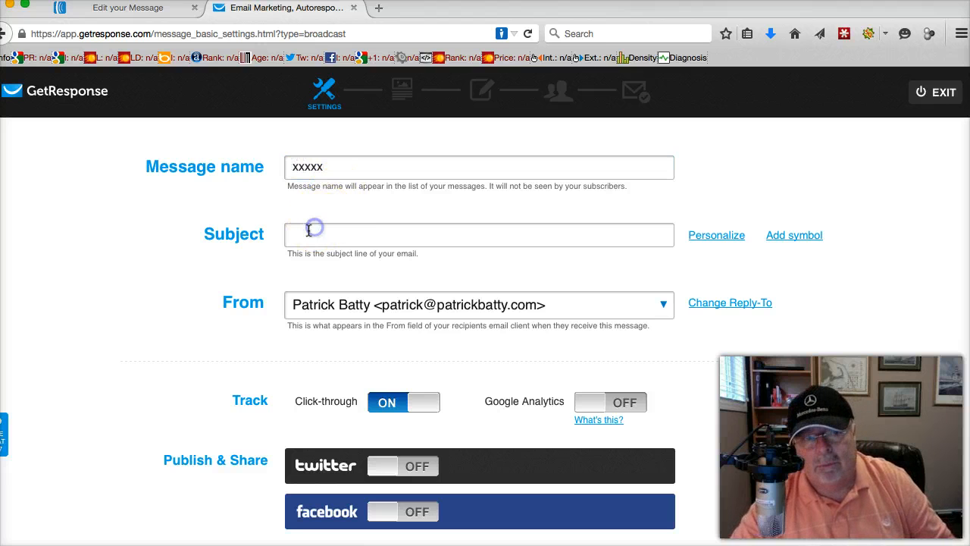
type("xxxxx")
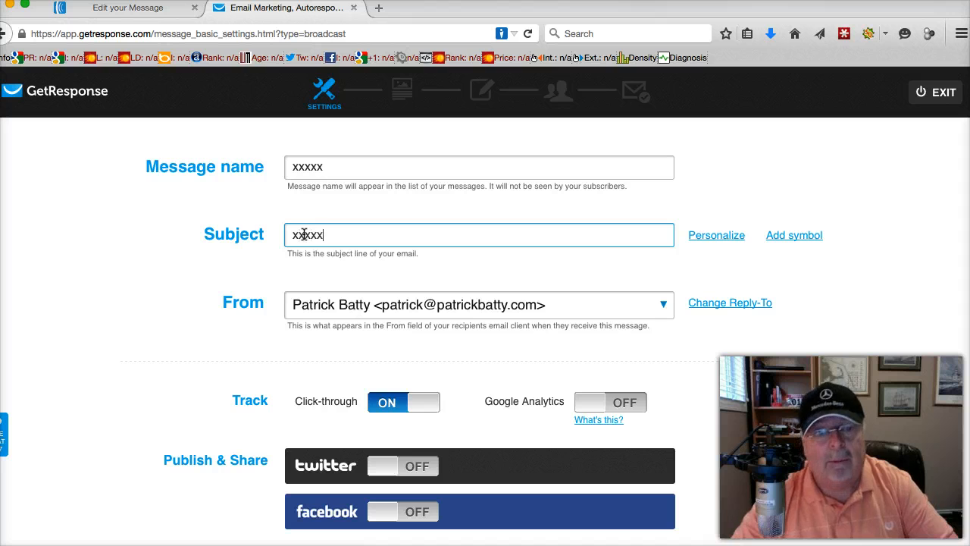
scroll(574, 379, "down", 5)
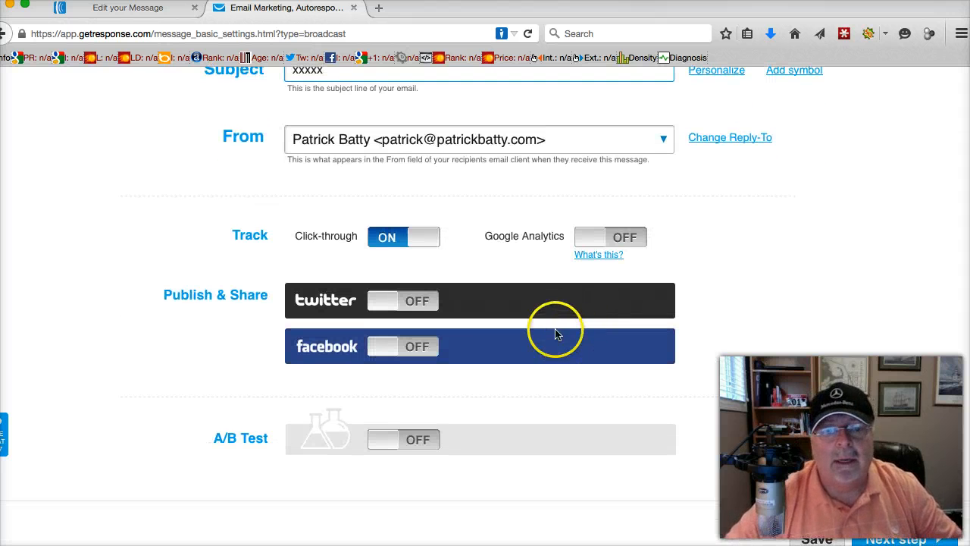
left_click(897, 538)
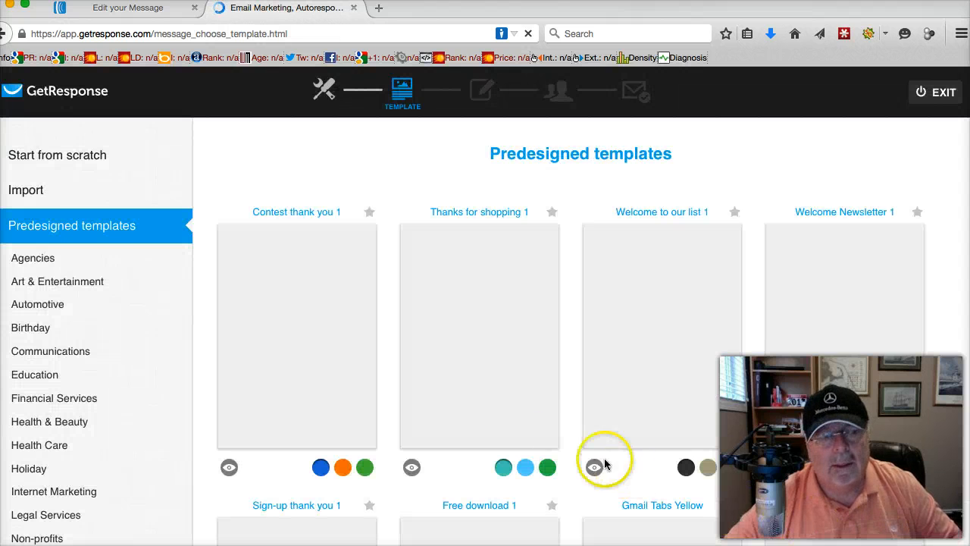
Use the saved "Welcome to the 21 Day Blogging Challenge" template from My templates for the newsletter
mouse_move(436, 334)
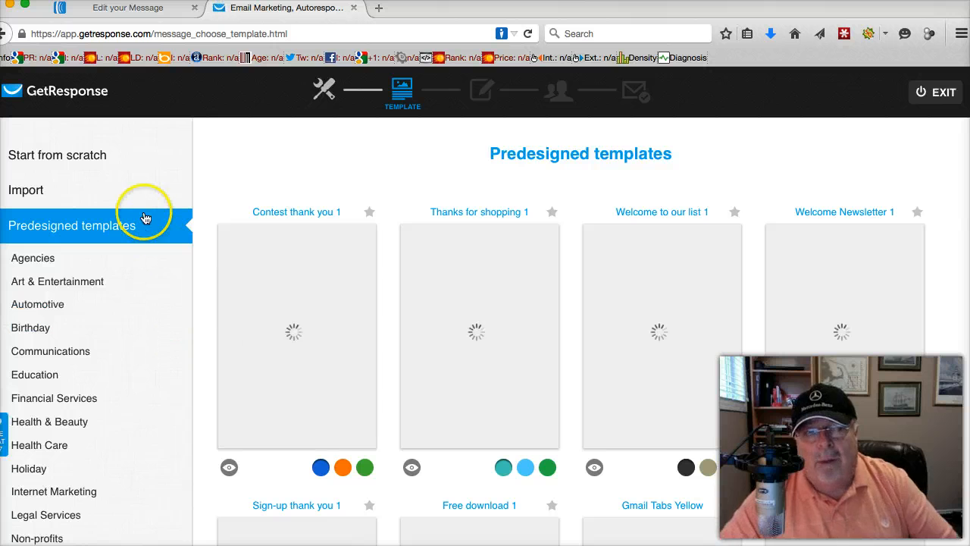
scroll(42, 191, "down", 1)
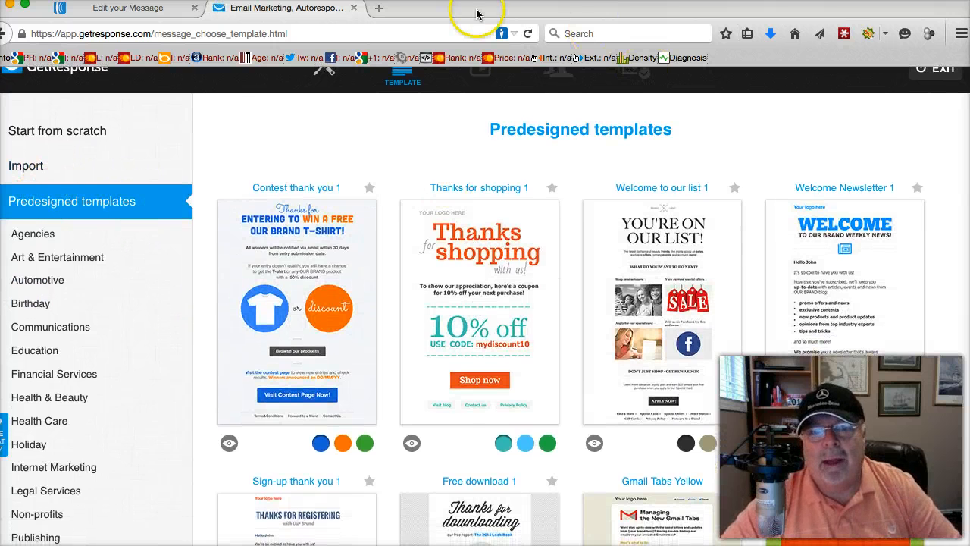
left_click(31, 165)
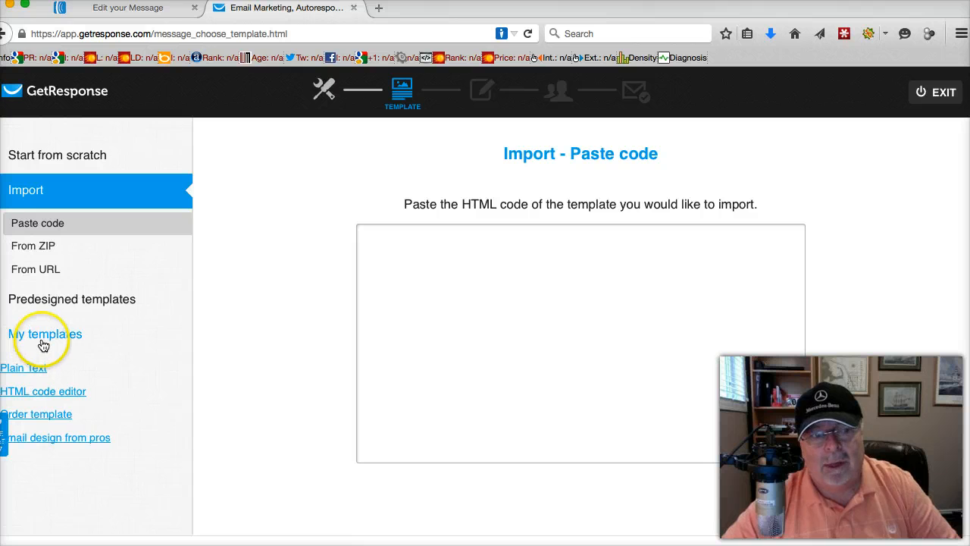
left_click(47, 335)
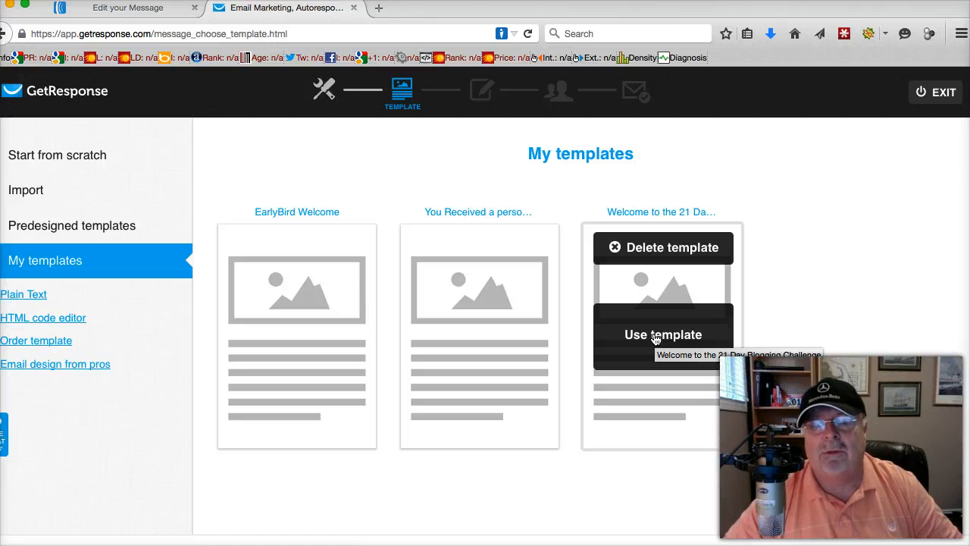
left_click(656, 338)
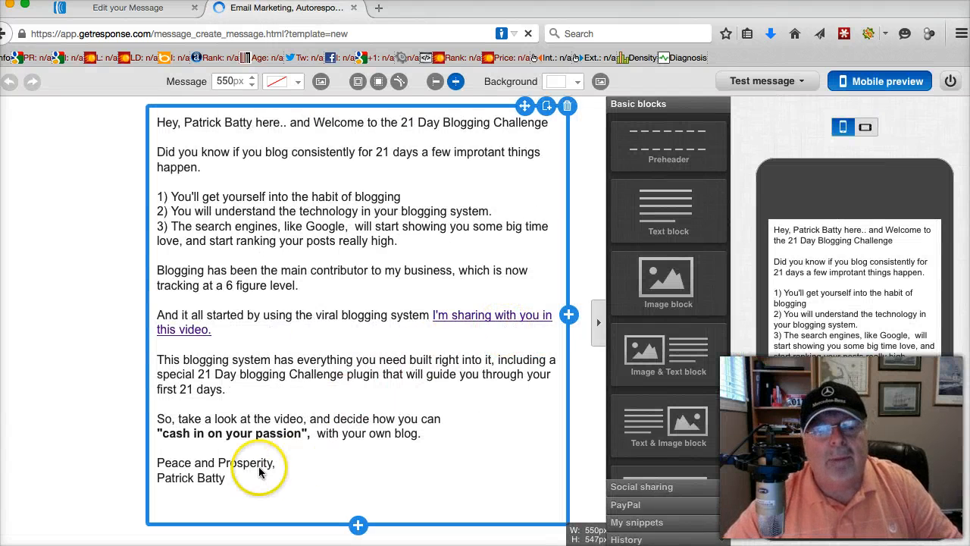
Replace the template's entire body text with the follow-up message copied from AWeber and look through the pasted text
left_click(244, 482)
left_click_drag(227, 477, 141, 74)
key("Delete")
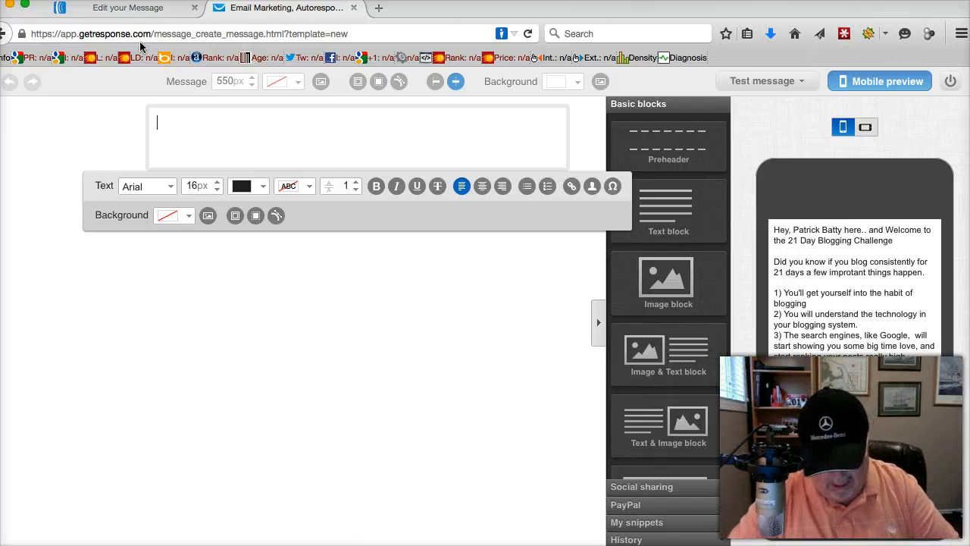
key("super+v")
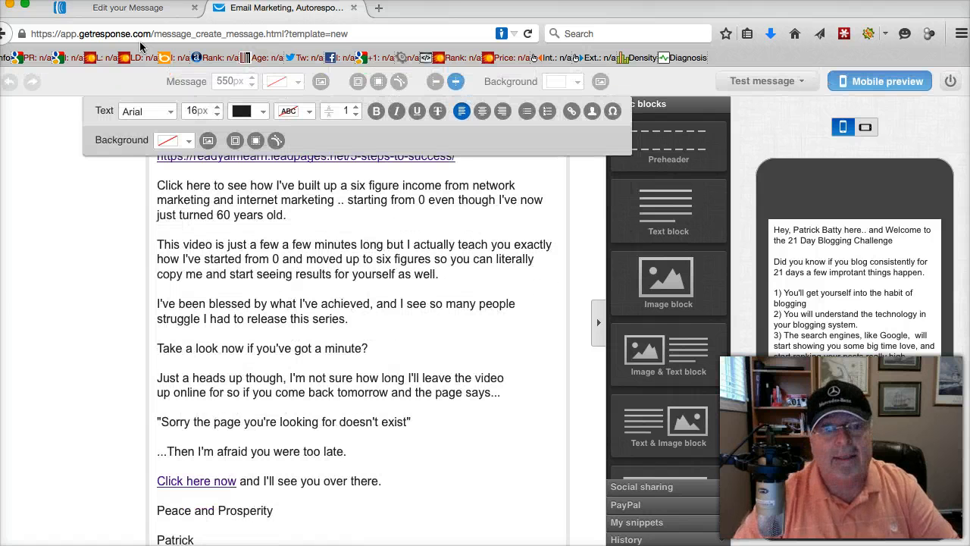
left_click(243, 176)
scroll(352, 346, "up", 2)
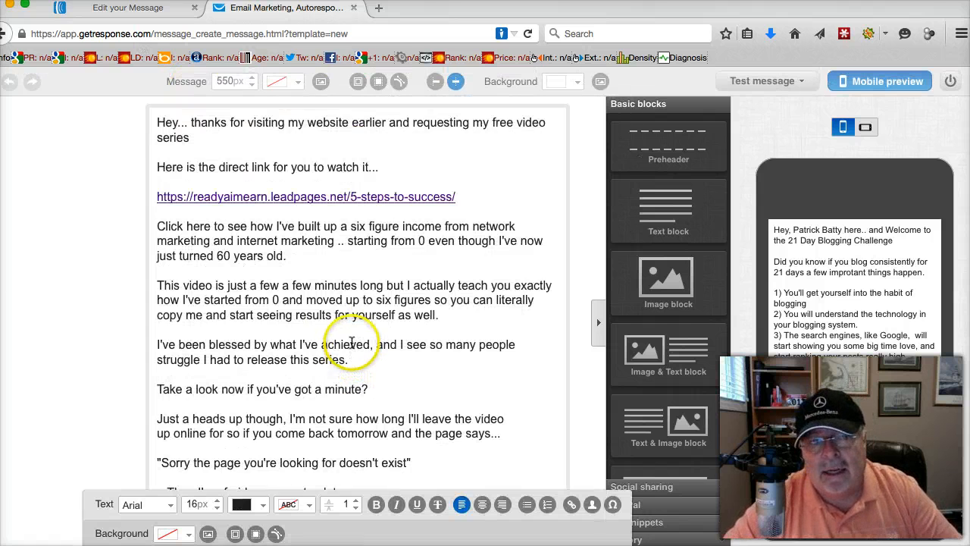
scroll(352, 342, "down", 5)
scroll(345, 352, "up", 1)
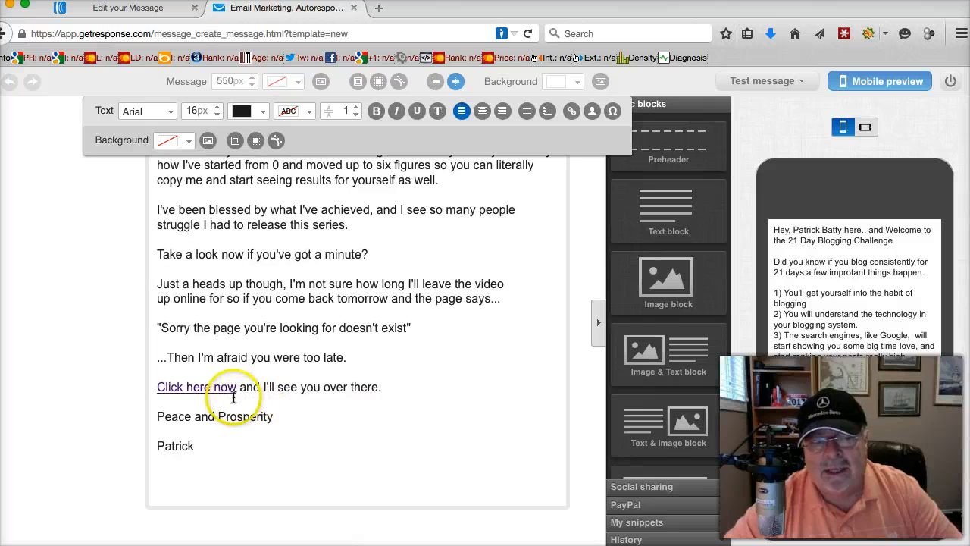
Check the link settings of the "Click here now" text, leave them without changes and review the message from its beginning
left_click_drag(237, 387, 151, 386)
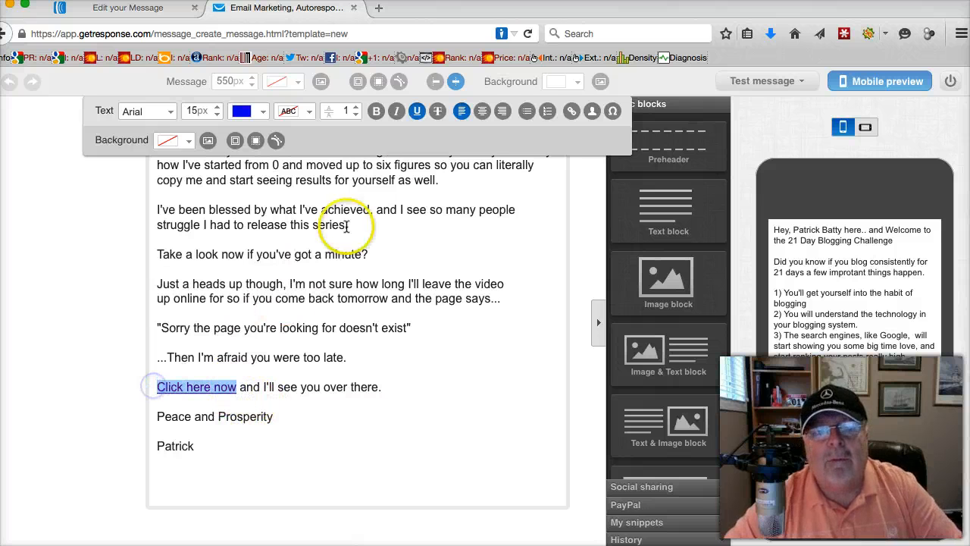
left_click(571, 111)
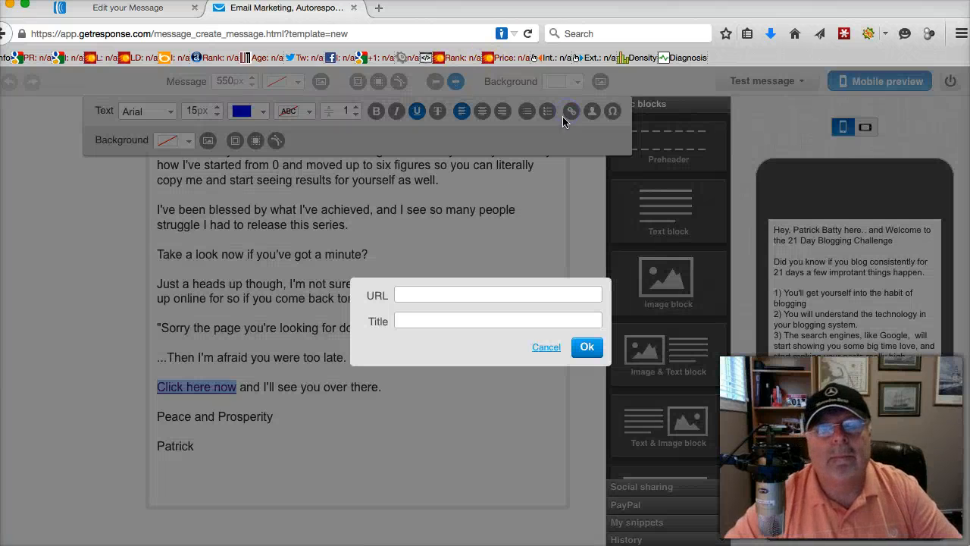
left_click(410, 293)
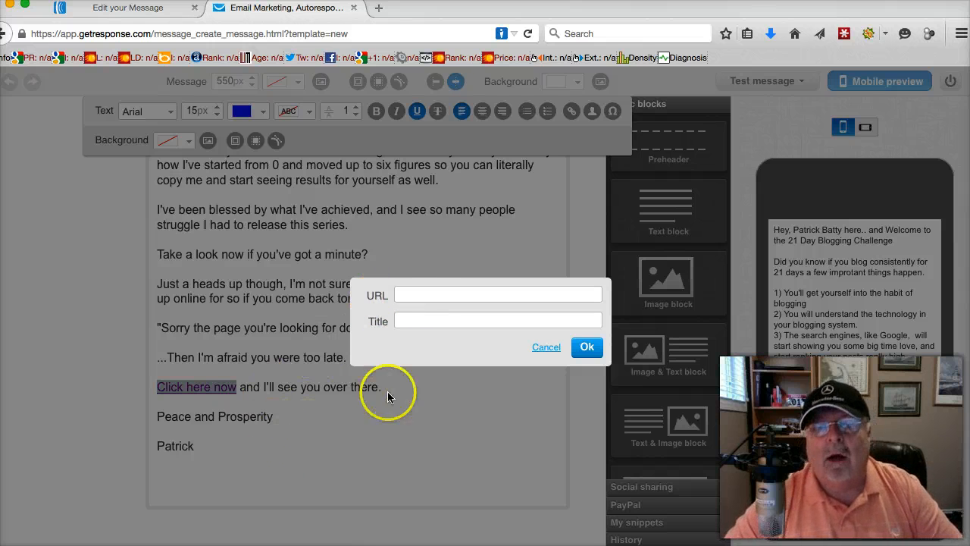
left_click(538, 348)
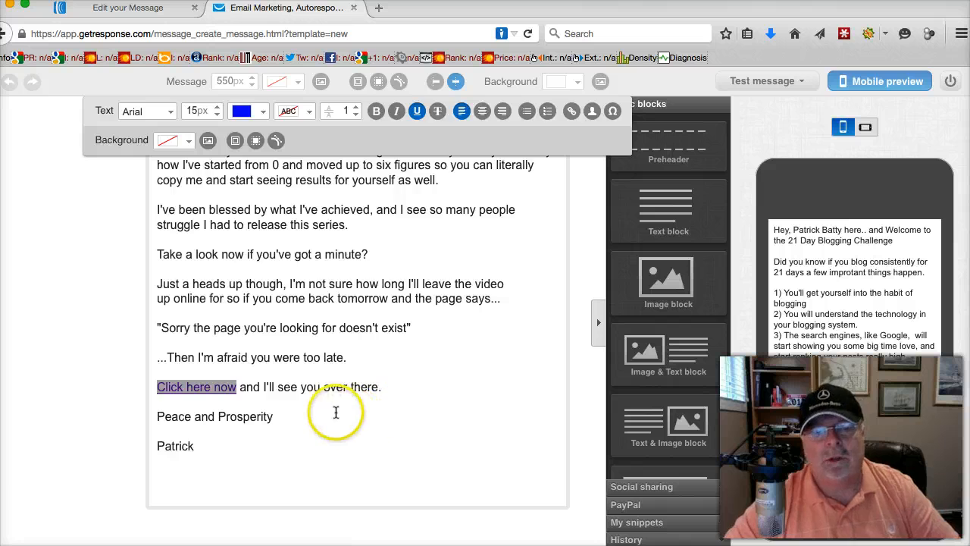
scroll(310, 396, "up", 5)
scroll(303, 400, "down", 4)
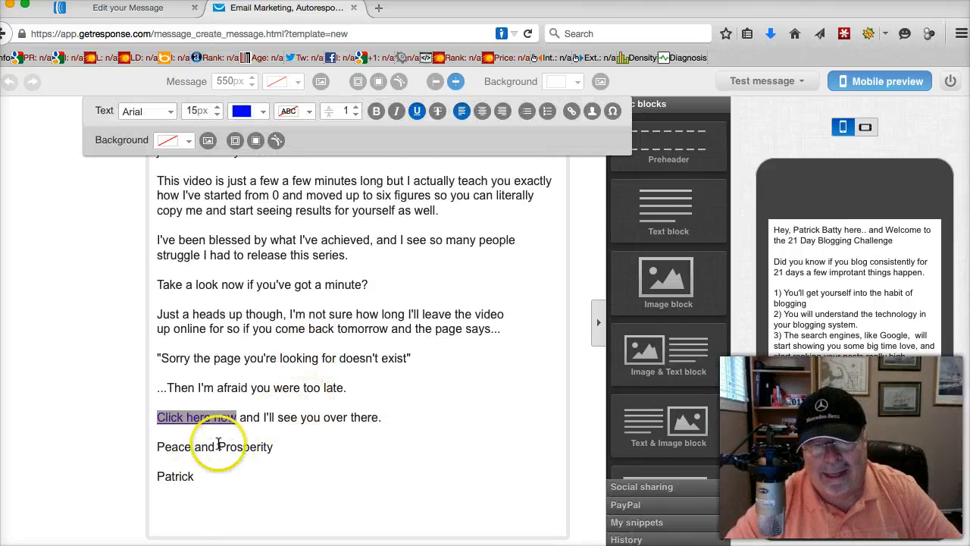
scroll(217, 444, "up", 3)
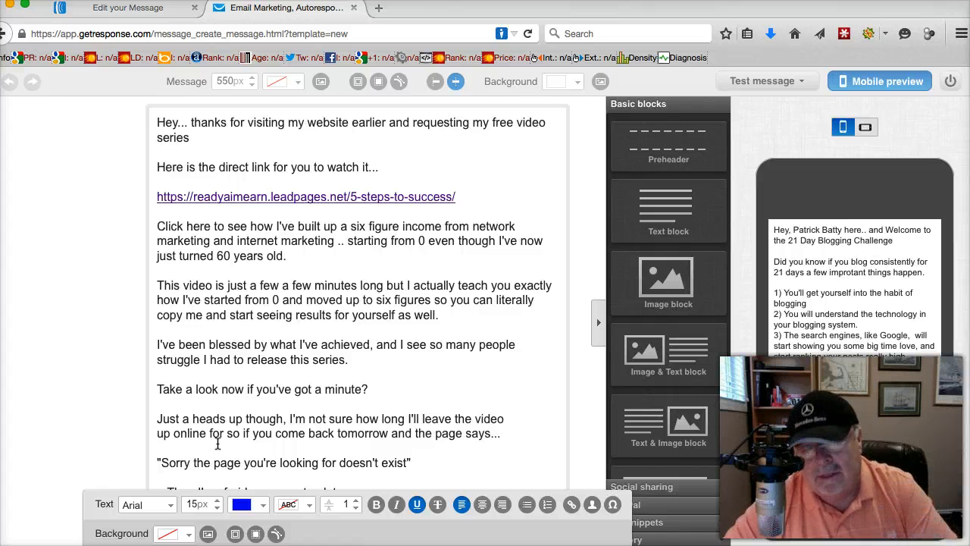
Look at the original follow-up message in AWeber and return to the GetResponse editor
left_click(137, 9)
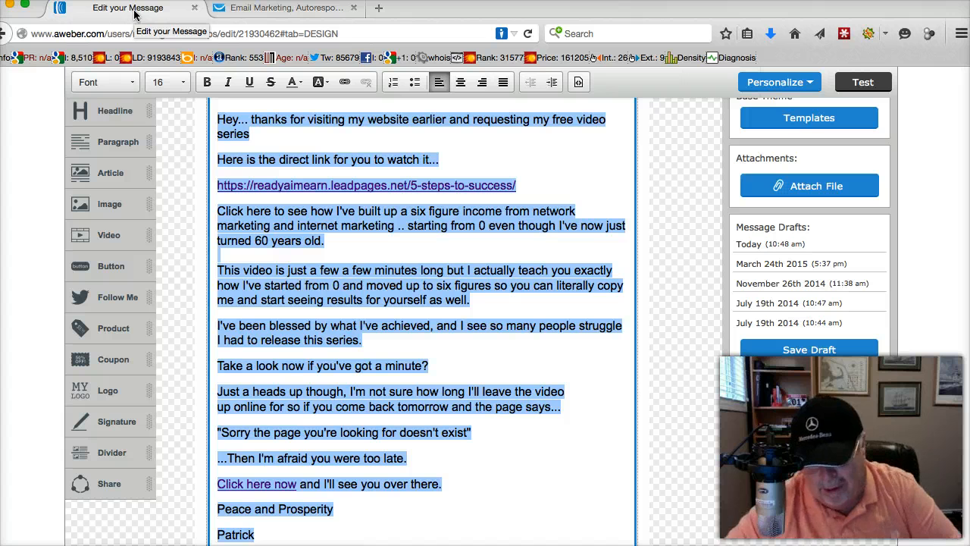
right_click(246, 12)
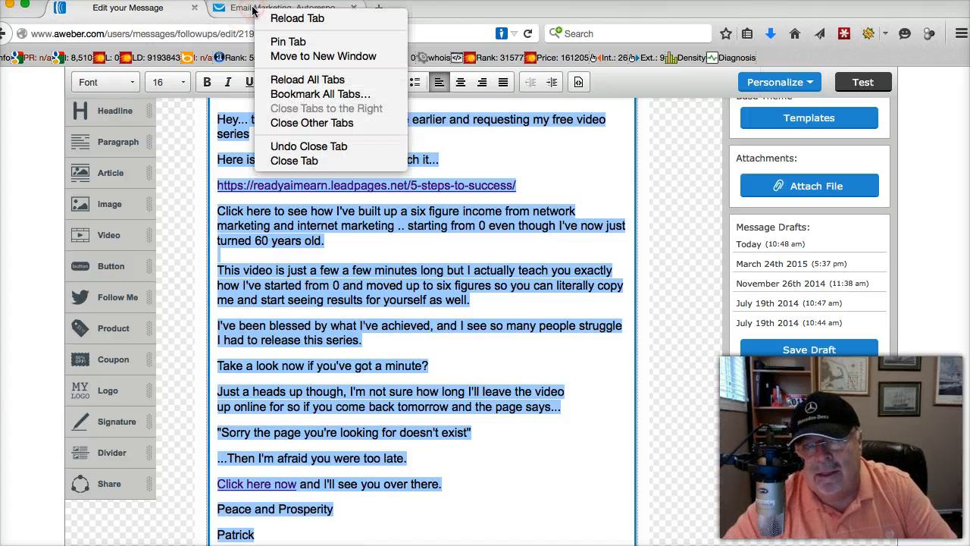
left_click(246, 11)
left_click(237, 9)
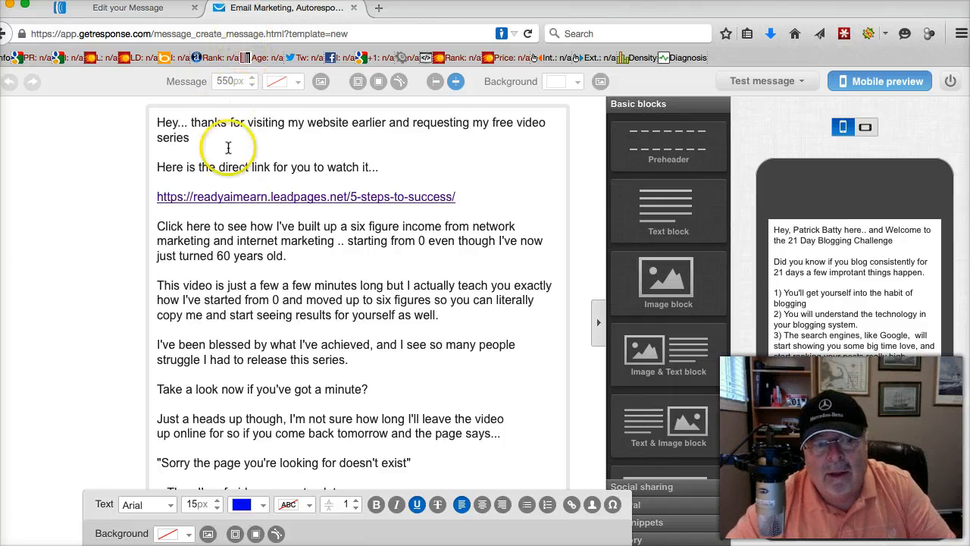
Select the video URL near the message's beginning and inspect the URL behind "Click here now" without changing it
scroll(227, 147, "down", 5)
left_click_drag(236, 335, 151, 335)
scroll(292, 269, "up", 5)
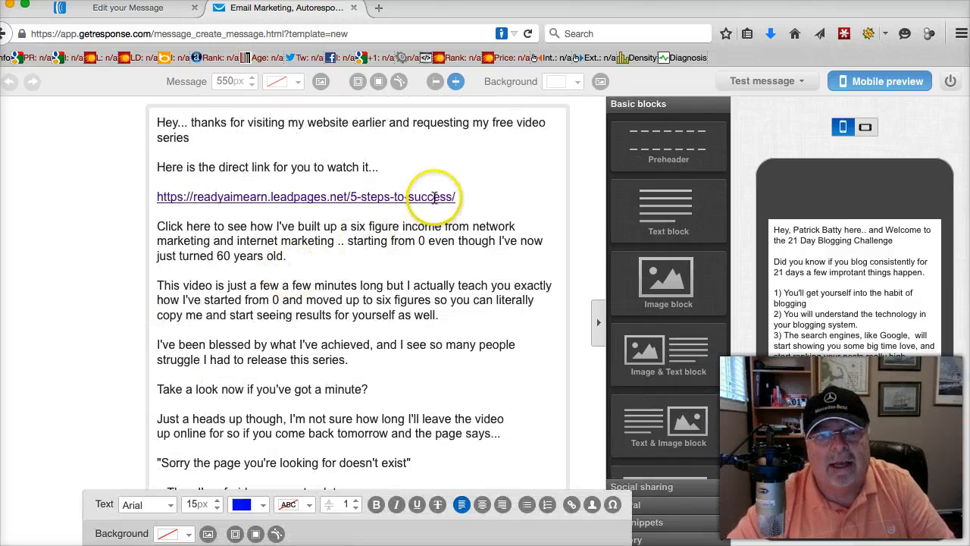
left_click_drag(454, 197, 101, 190)
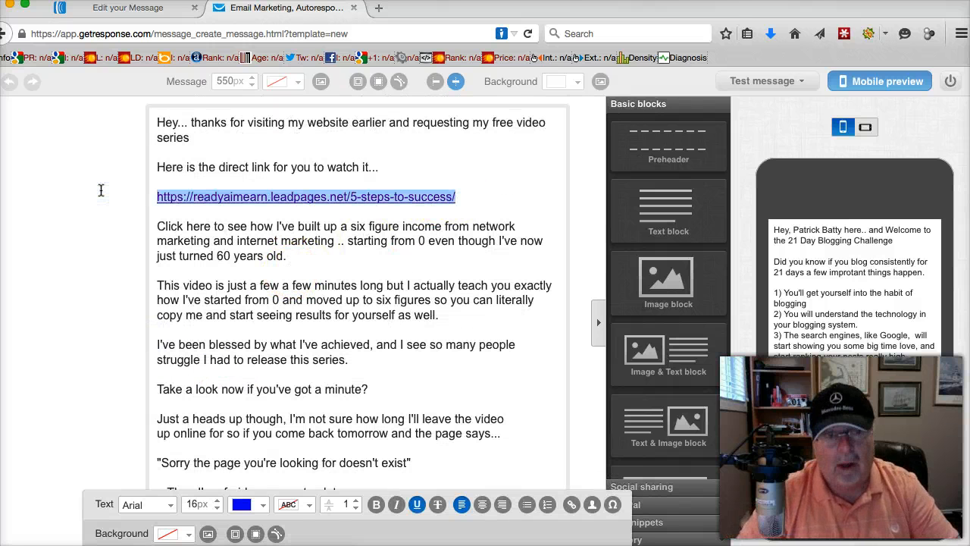
scroll(195, 261, "down", 5)
left_click_drag(237, 336, 134, 336)
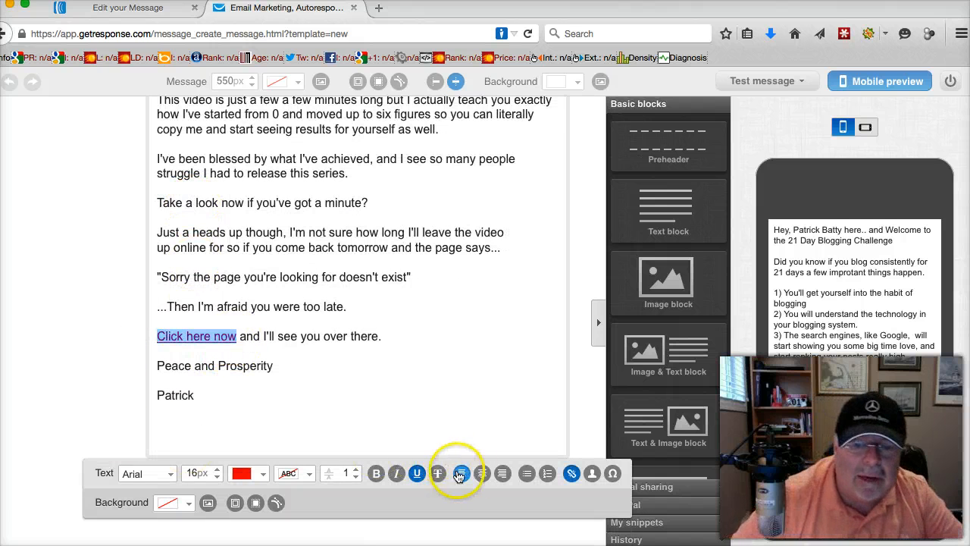
left_click(559, 474)
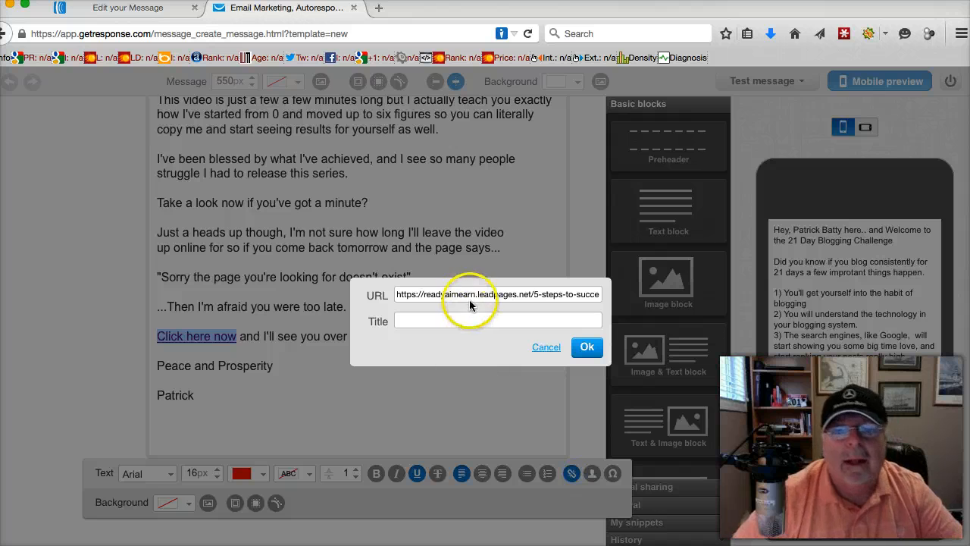
left_click(543, 346)
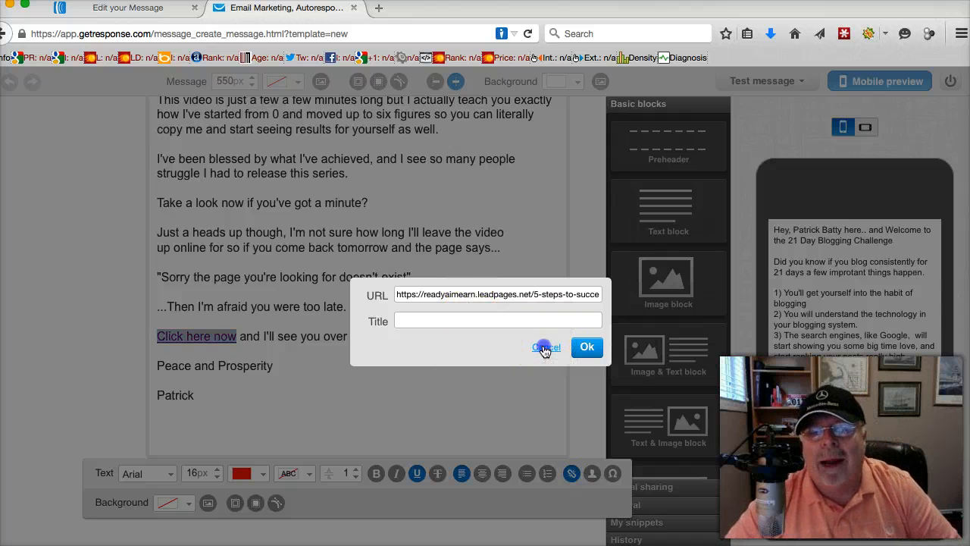
Delete the entire message body, from the "Hey..." greeting through the signature, including the leftover blank lines
left_click(267, 388)
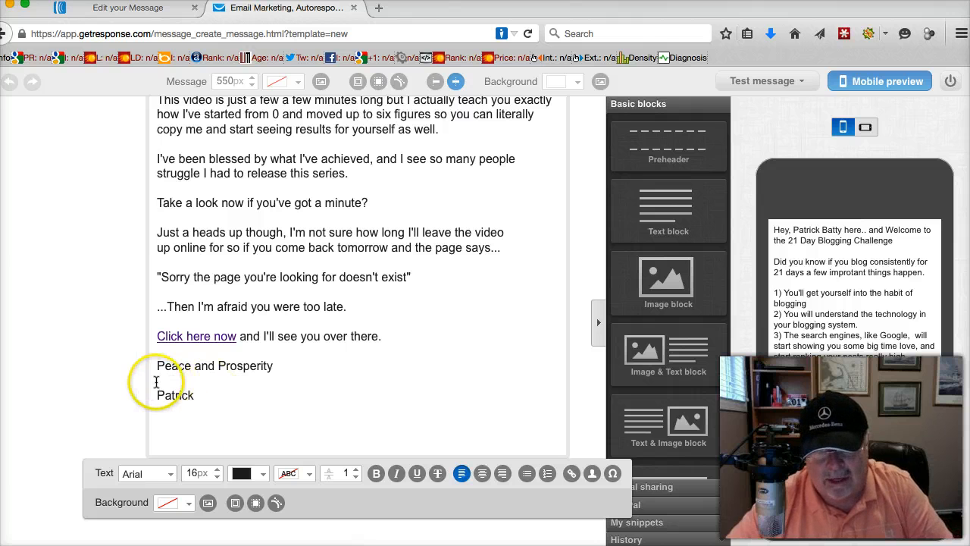
left_click_drag(210, 396, 103, 21)
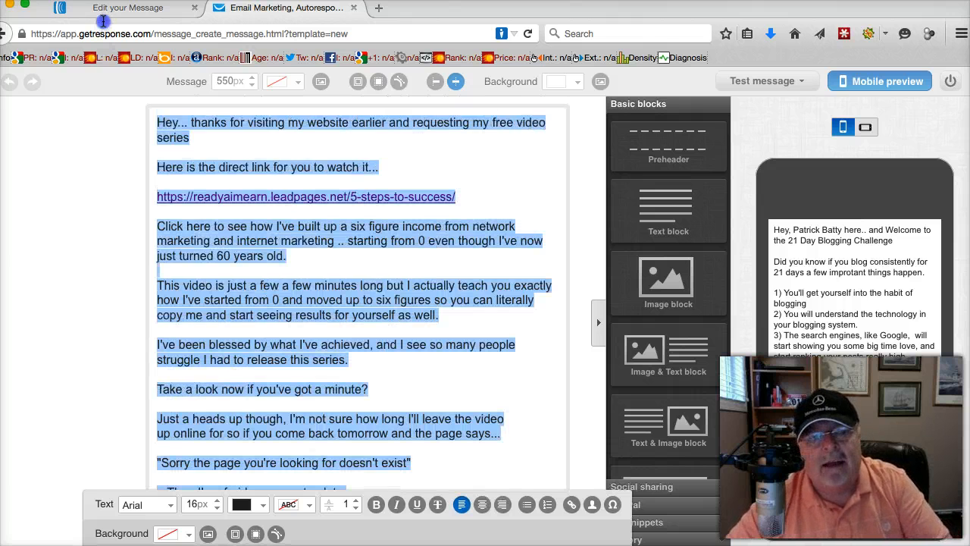
key("BackSpace")
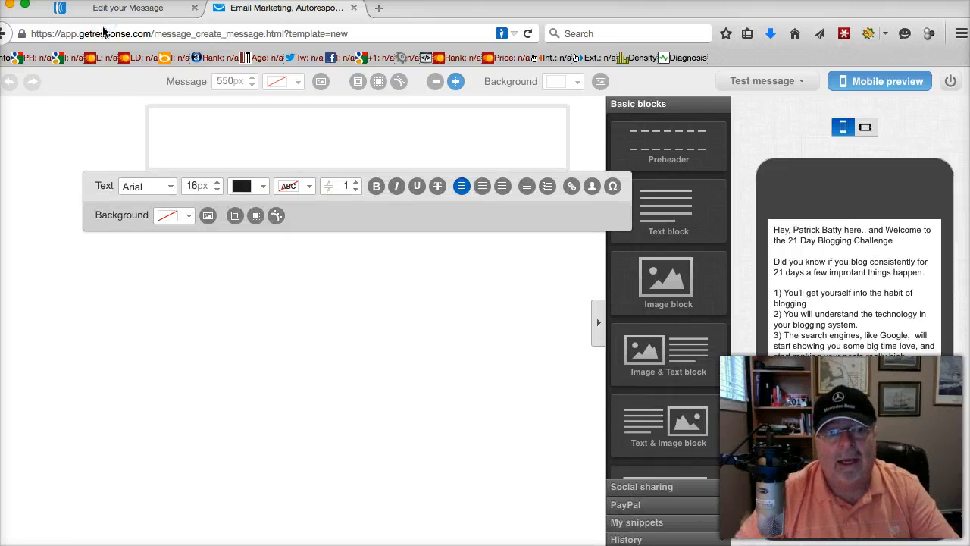
left_click(162, 143)
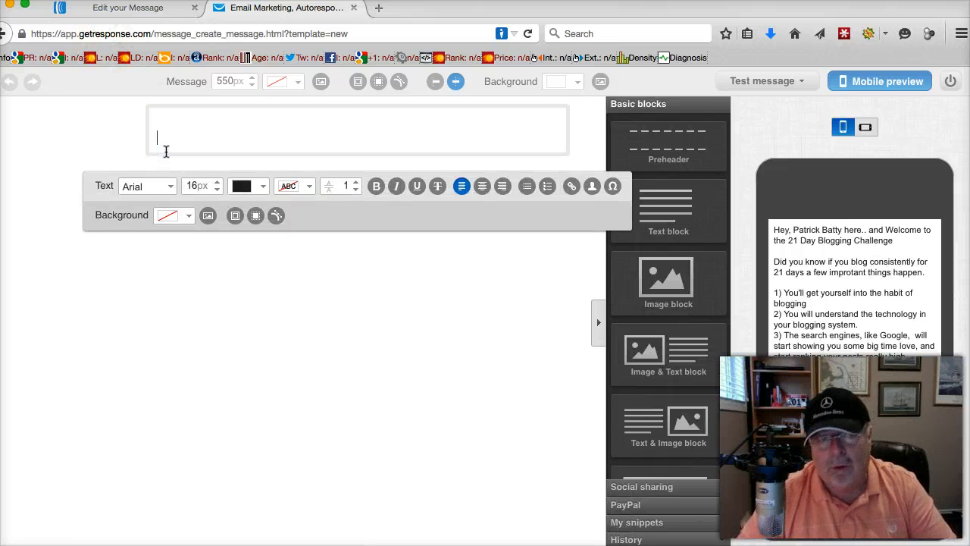
left_click(166, 123)
left_click(162, 136)
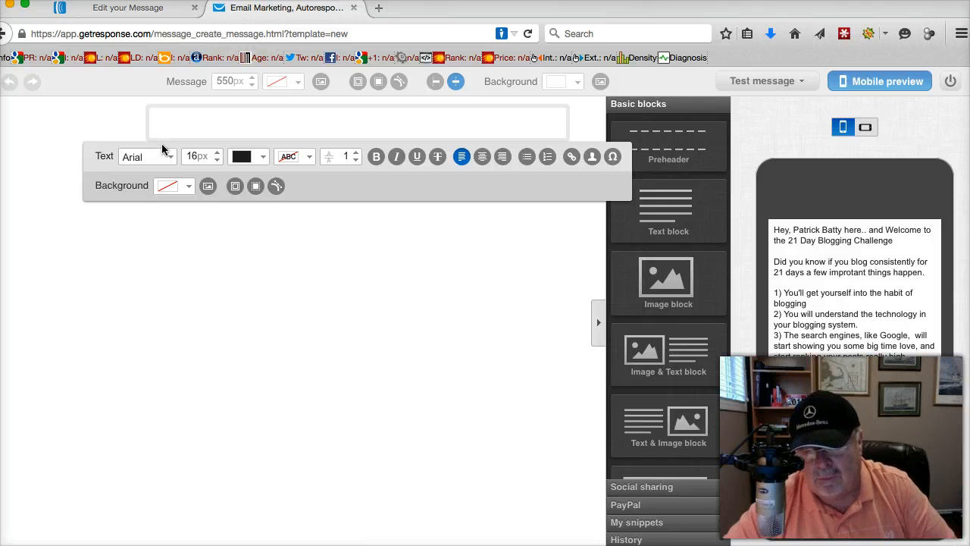
Switch to AWeber and bring the "We're nearing the end of this series.." note window in front of it
left_click(104, 9)
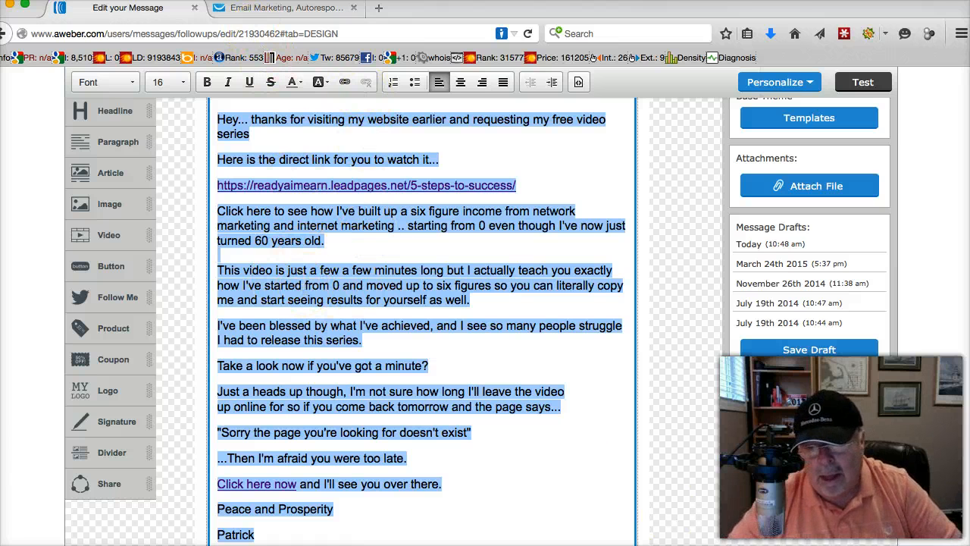
key("super+Tab")
left_click_drag(417, 284, 435, 44)
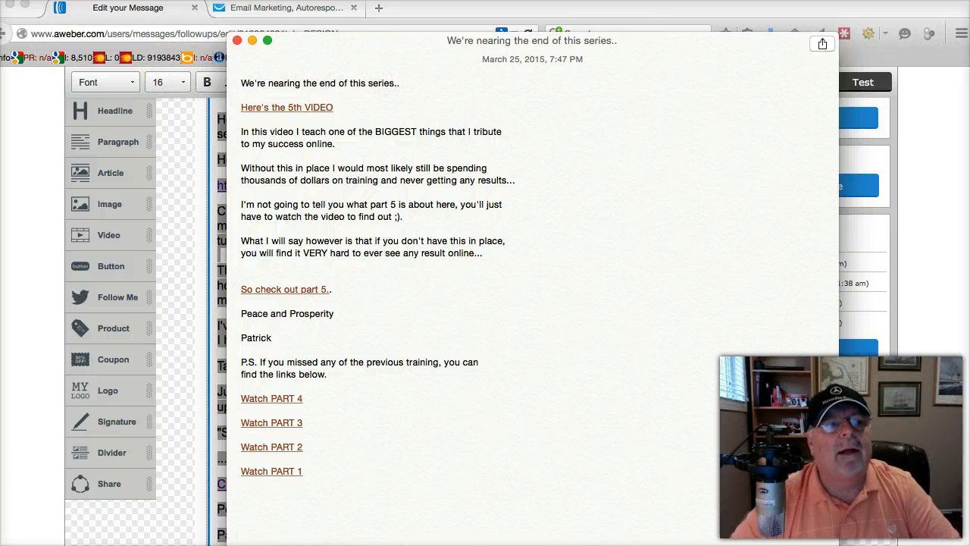
Open a blank note in its own window and paste the message copied from AWeber into it
double_click(9, 8)
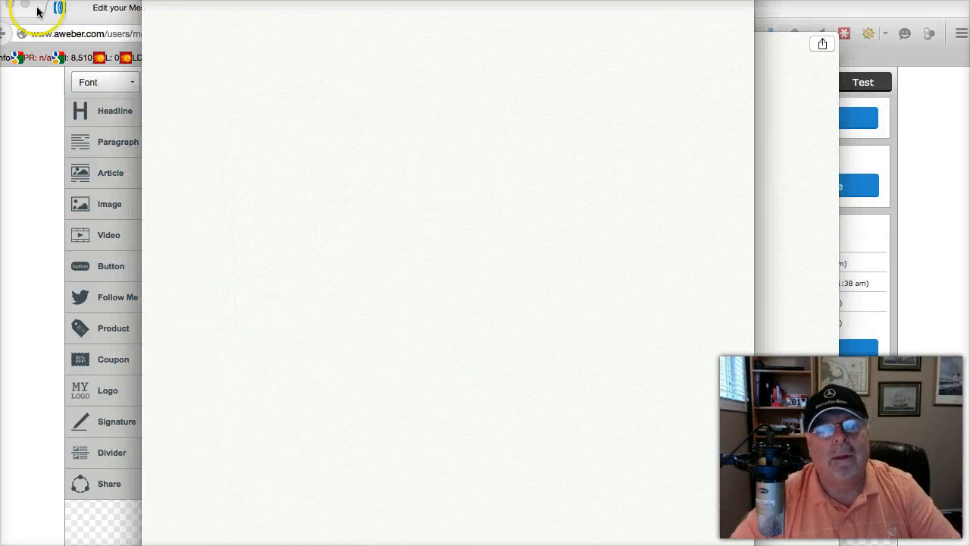
left_click_drag(288, 7, 299, 84)
left_click(206, 126)
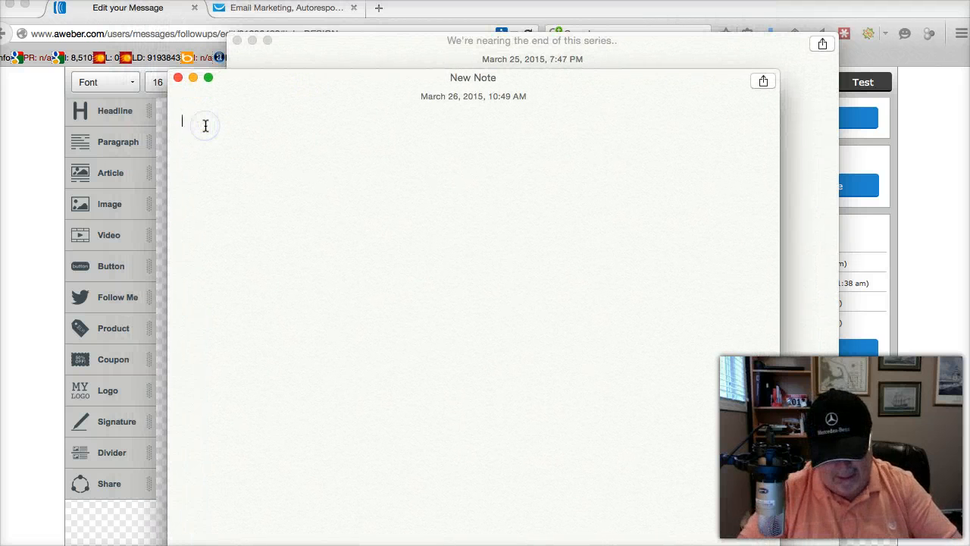
type("Hey... thanks for visiting my website earlier and requesting my free video series  Here is the direct link for you to watch it...  https://readyaimearn.leadpages.net/5-steps-to-success/  Click here to see how I've built up a six figure income from network marketing and internet marketing .. starting from 0 even though I've now just turned 60 years old.  This video is just a few a few minutes long but I actually teach you exactly how I've started from 0 and moved up to six figures so you can literally copy me and start seeing results for yourself as well.  I've been blessed by what I've achieved, and I see so many people struggle I had to release this series.  Take a look now if you've got a minute?  Just a heads up though, I'm not sure how long I'll leave the video up online for so if you come back tomorrow and the page says...  \"Sorry the page you're looking for doesn't exist\"  ...Then I'm afraid you were too late.  Click here now and I'll see you over there.  Peace and Prosperity  Patrick")
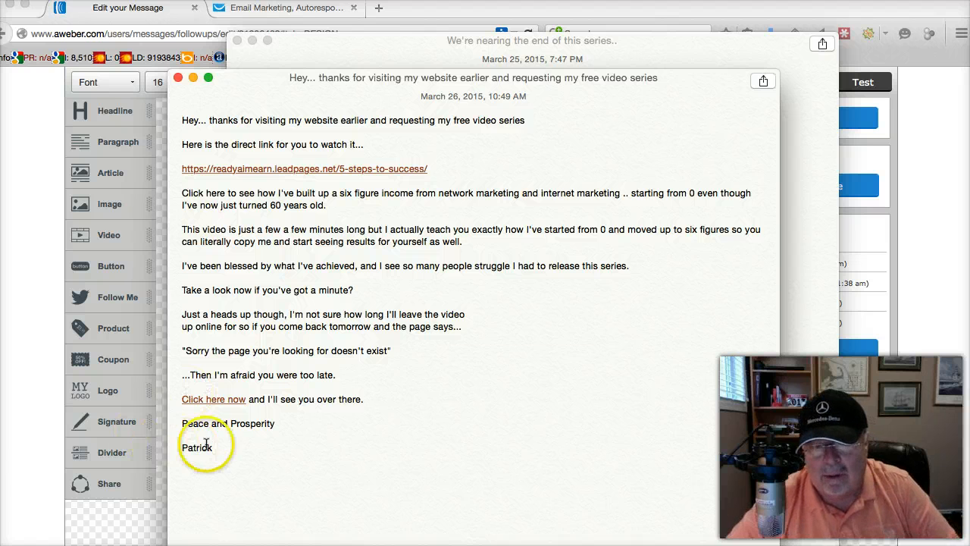
Copy the pasted note's entire text, from greeting to signature, and move both note windows out of the way
left_click_drag(221, 448, 184, 447)
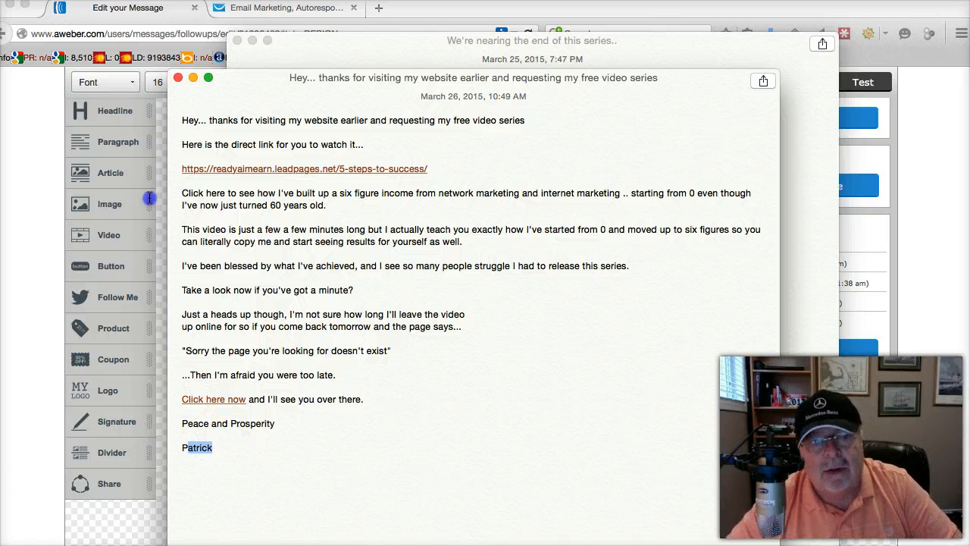
left_click(187, 102, "shift")
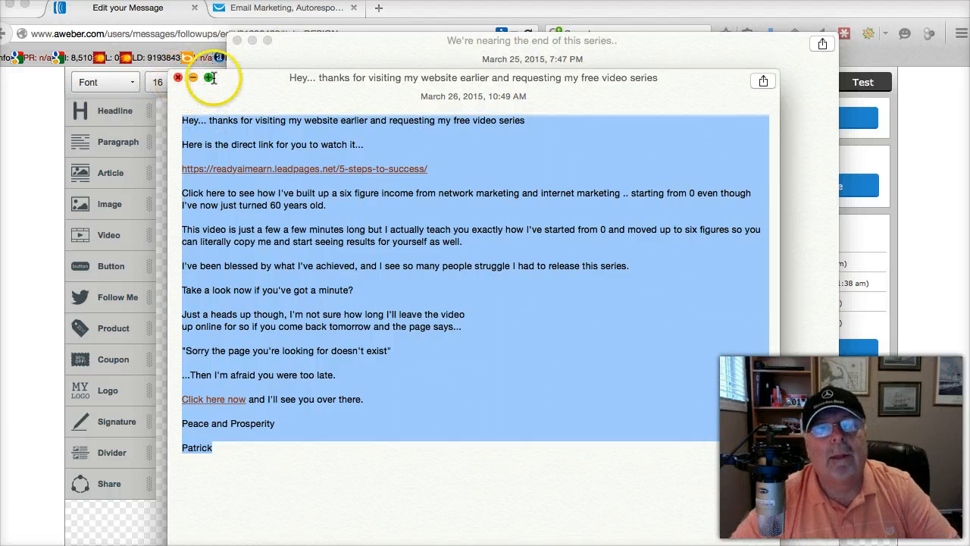
left_click_drag(205, 76, 646, 269)
left_click_drag(858, 513, 890, 544)
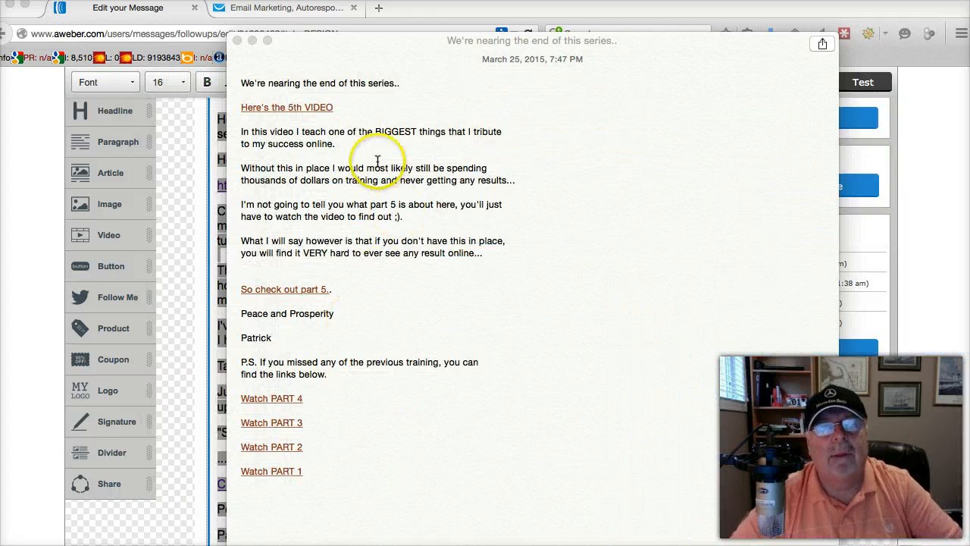
left_click_drag(321, 40, 872, 531)
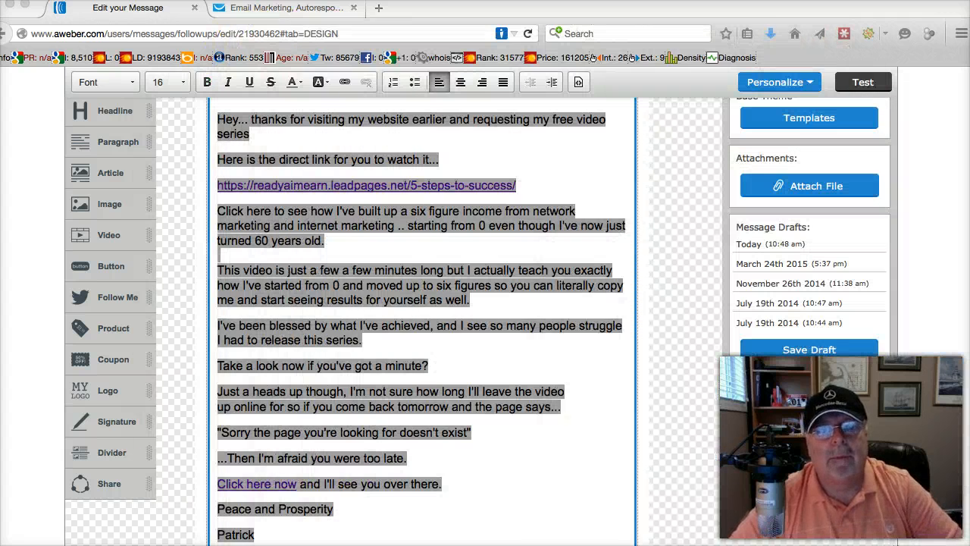
Switch to the GetResponse editor, paste the copied message into the empty text block and review it from greeting to signature
left_click(235, 8)
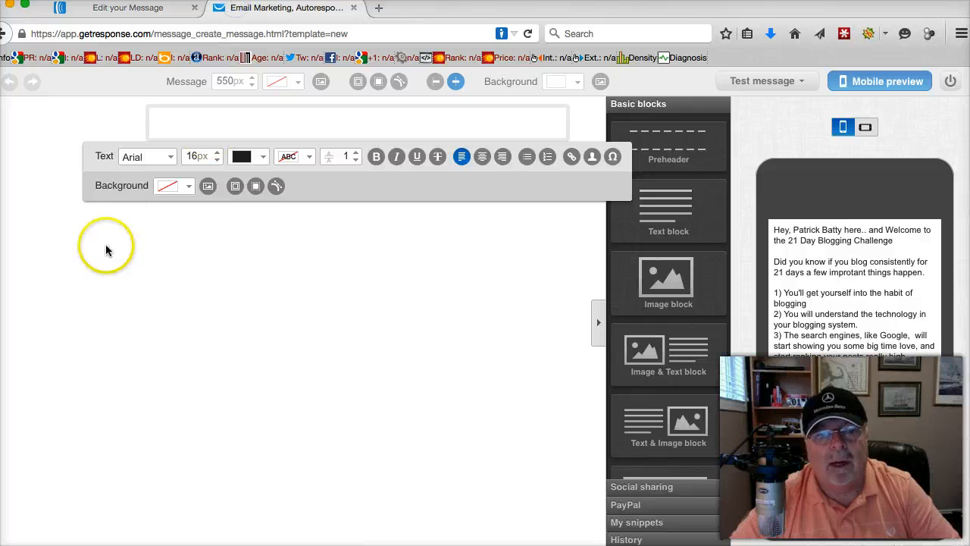
key("super+v")
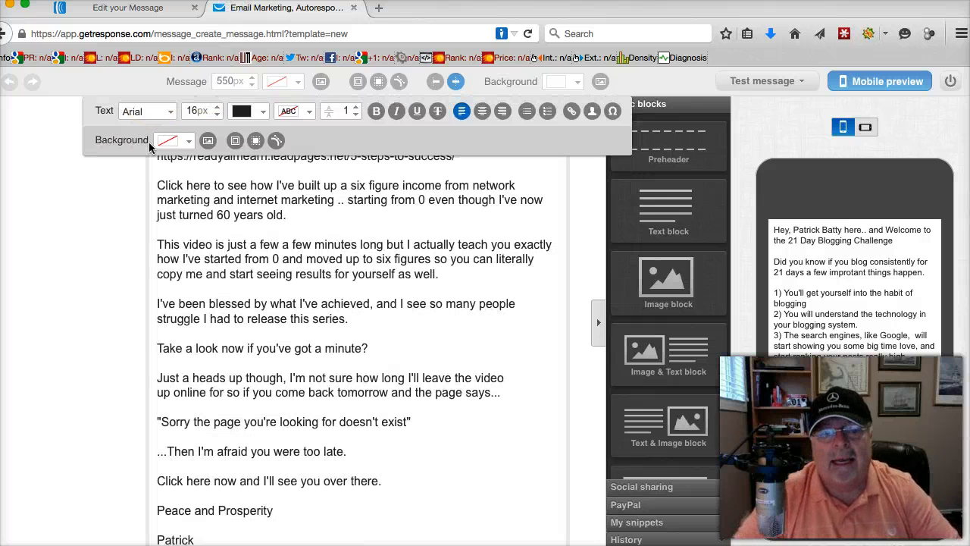
scroll(301, 329, "up", 2)
scroll(294, 332, "down", 4)
scroll(324, 262, "up", 5)
scroll(325, 263, "down", 3)
scroll(325, 264, "up", 3)
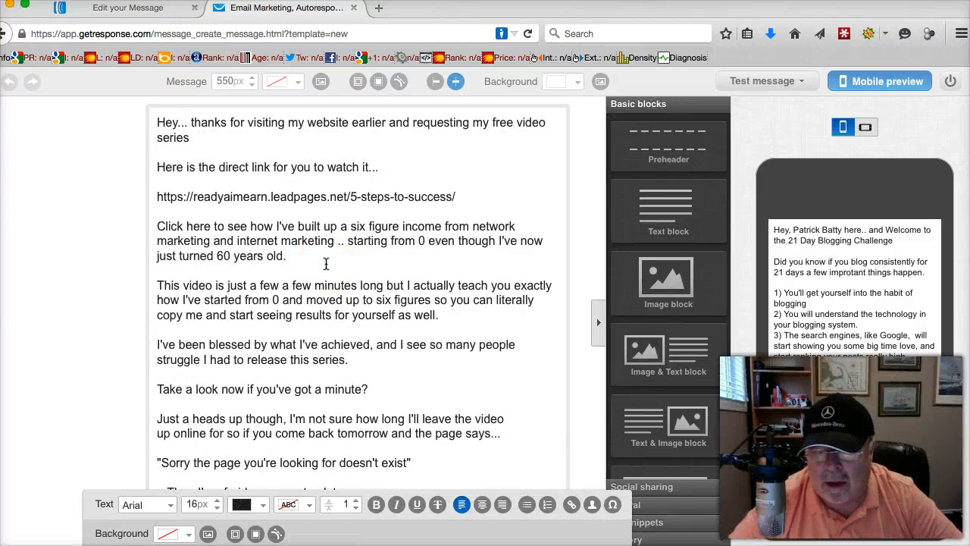
scroll(326, 263, "down", 3)
scroll(326, 263, "up", 3)
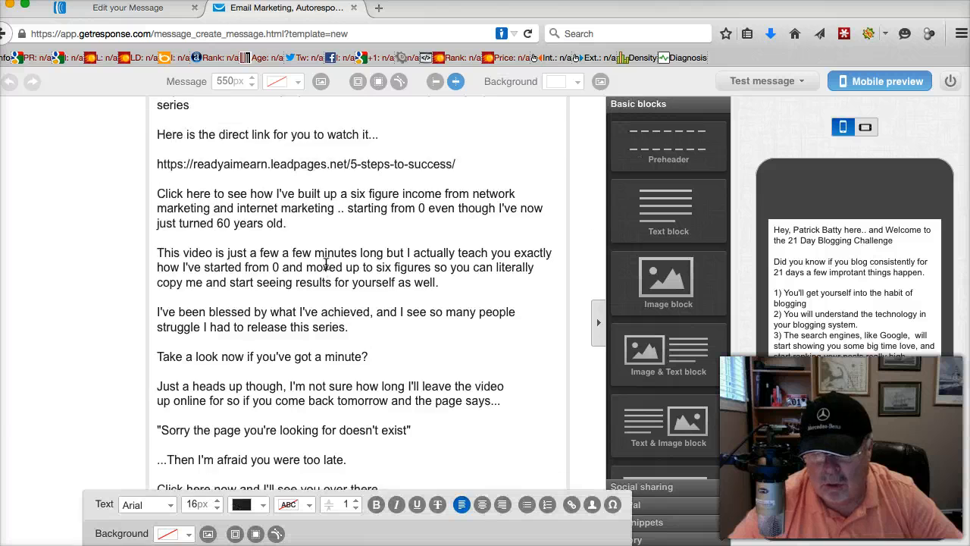
scroll(326, 263, "down", 1)
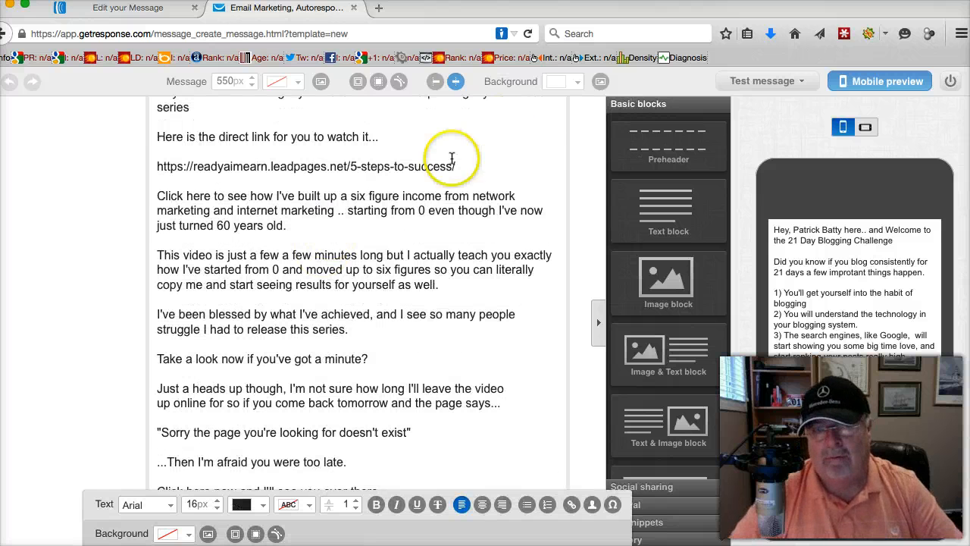
left_click_drag(457, 165, 86, 161)
key("super+c")
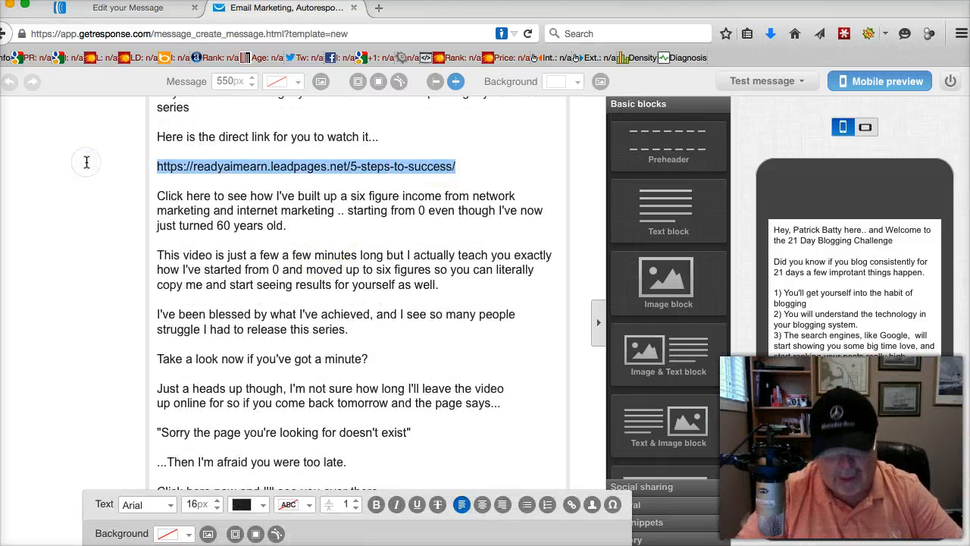
scroll(255, 187, "down", 3)
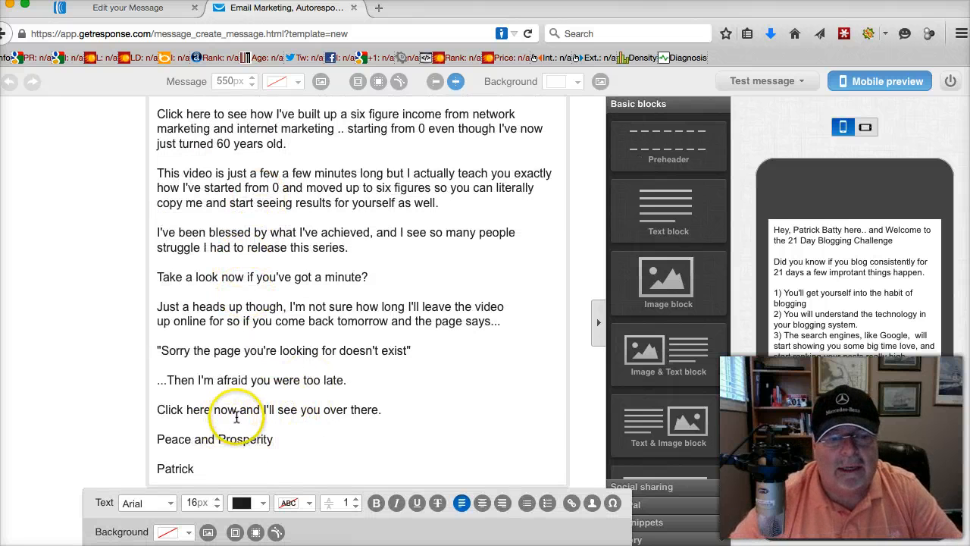
left_click_drag(237, 409, 130, 402)
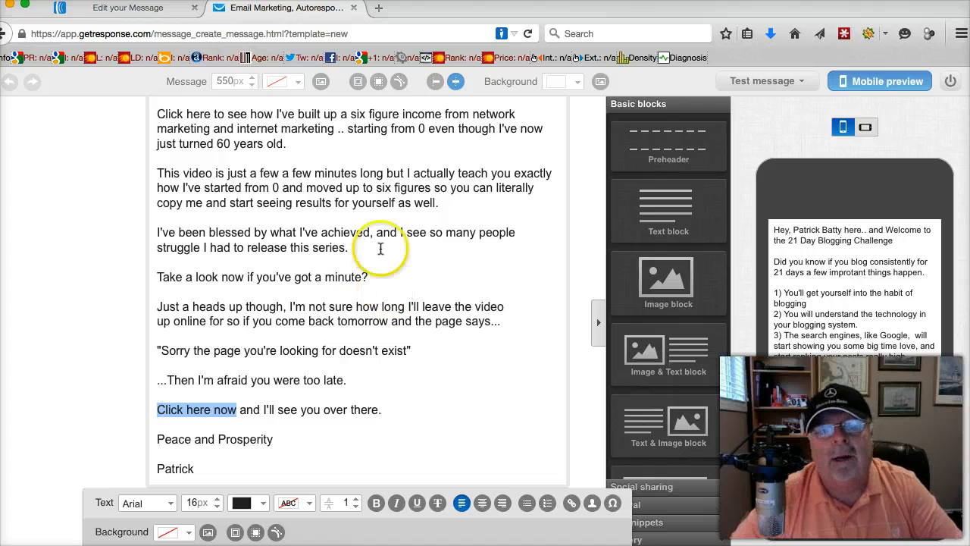
left_click(572, 503)
left_click(411, 294)
key("super+v")
left_click(584, 347)
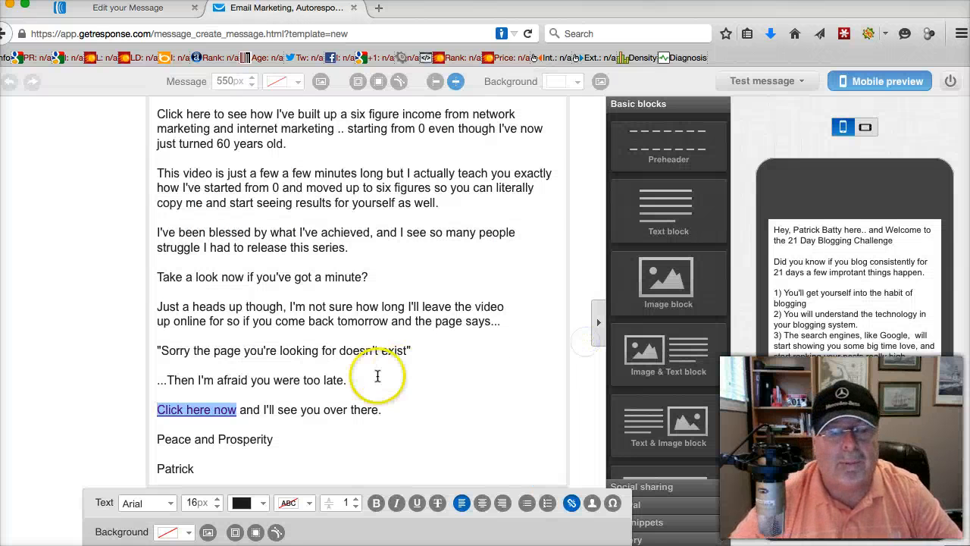
left_click(307, 439)
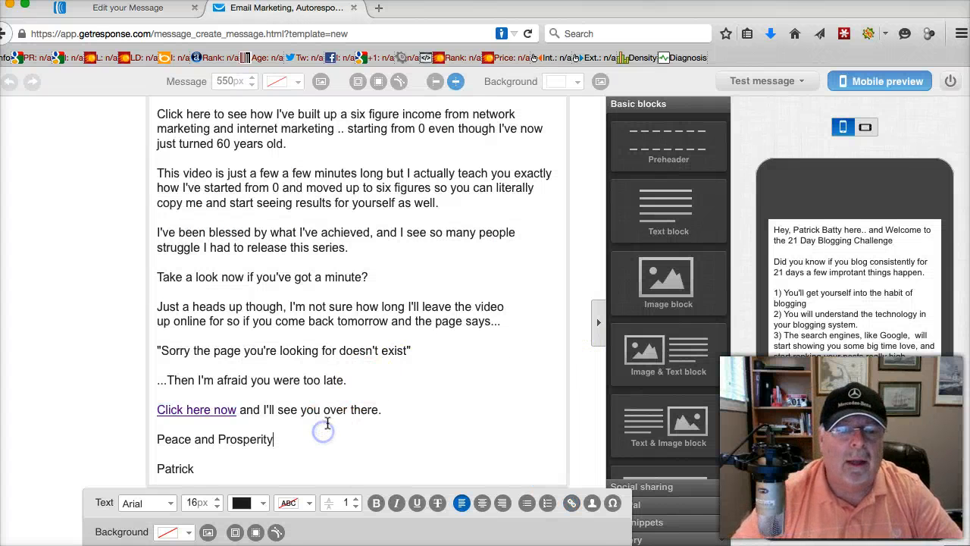
Advance the message from the editor to the recipients stage and close the GetResponse page
scroll(309, 432, "down", 1)
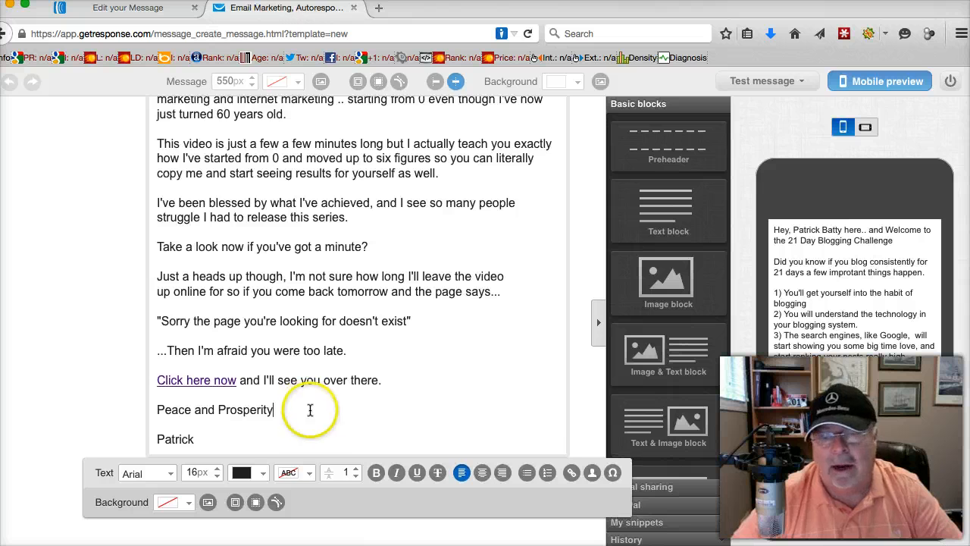
left_click(834, 542)
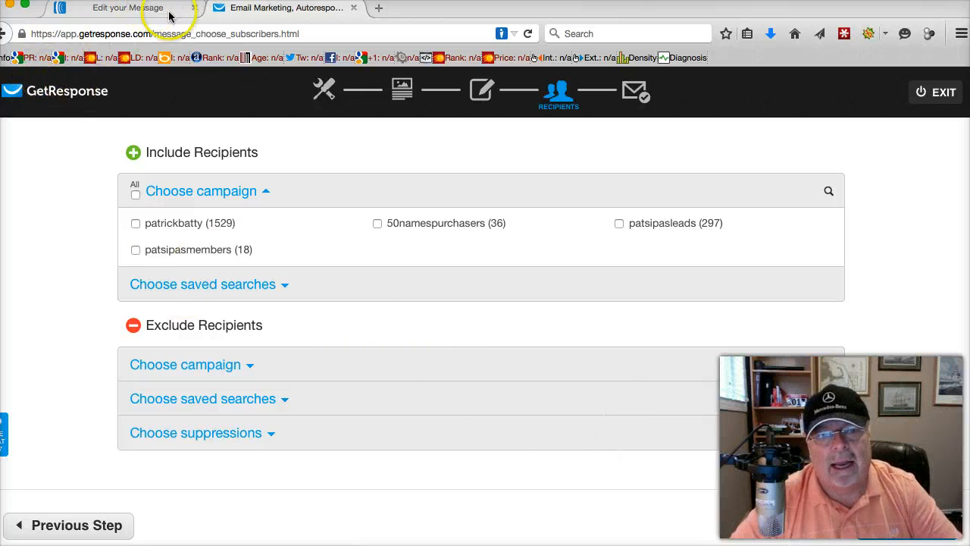
left_click(353, 7)
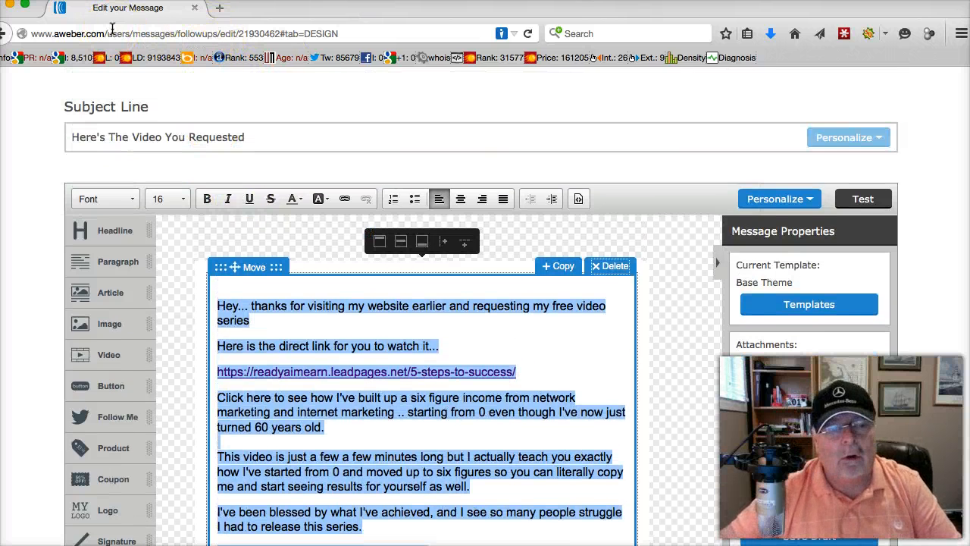
Open a new browser tab and enter getresponse.com as the address
left_click(220, 9)
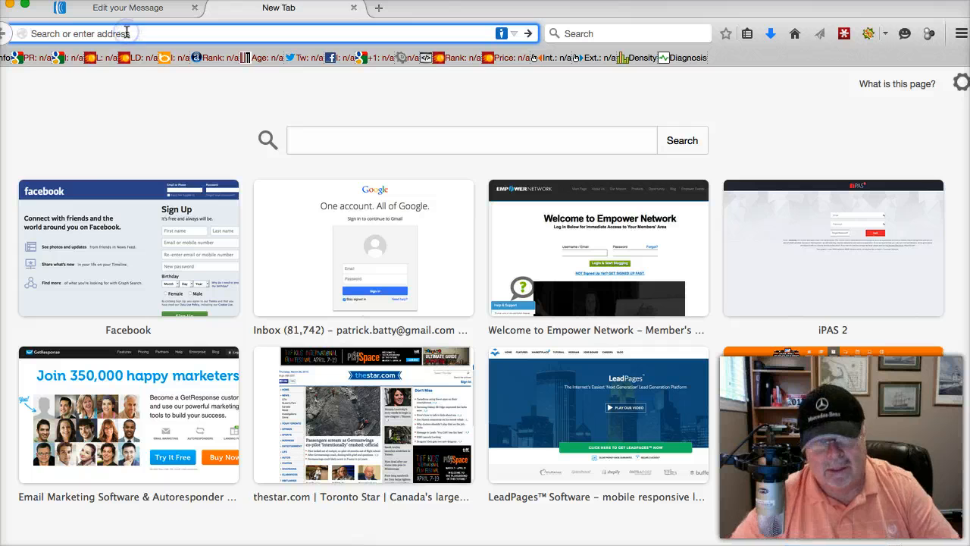
type("ge")
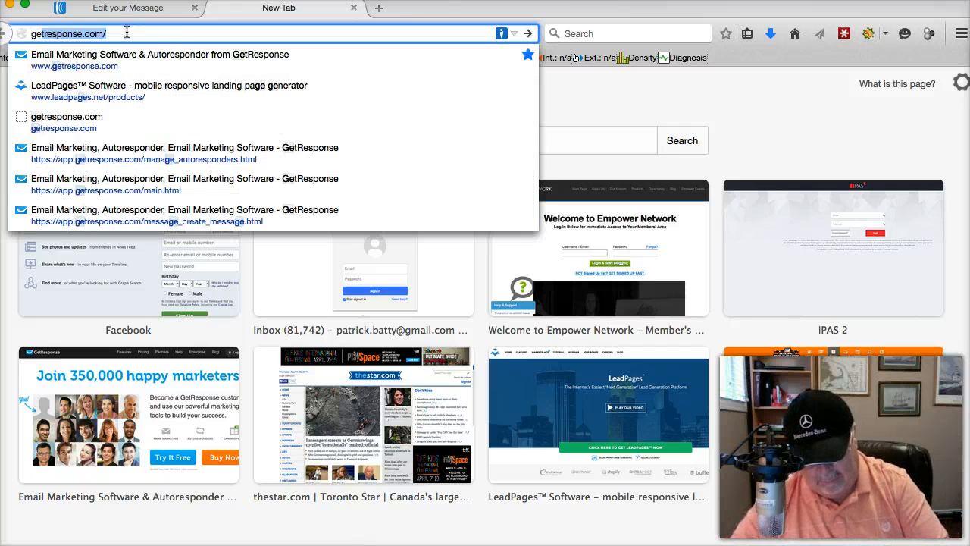
type("tresponse")
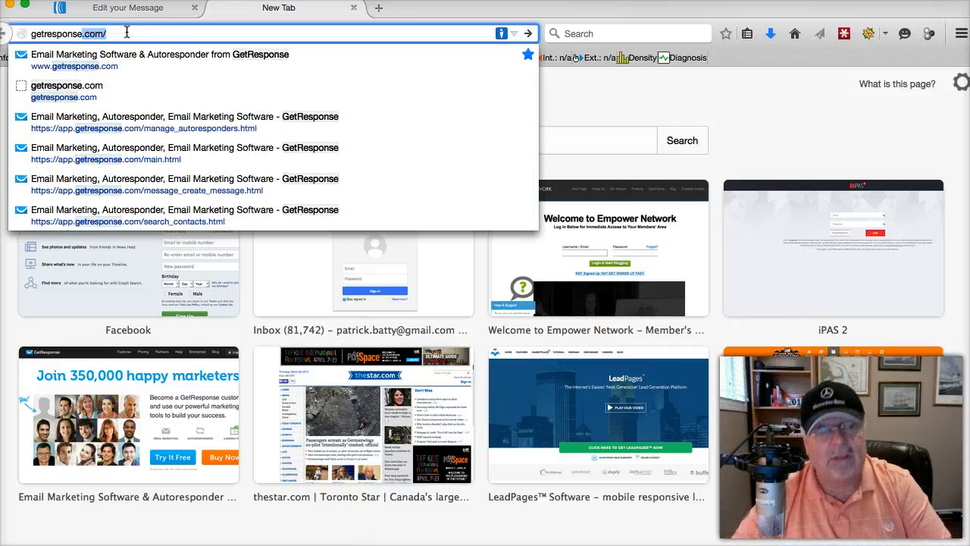
left_click(123, 33)
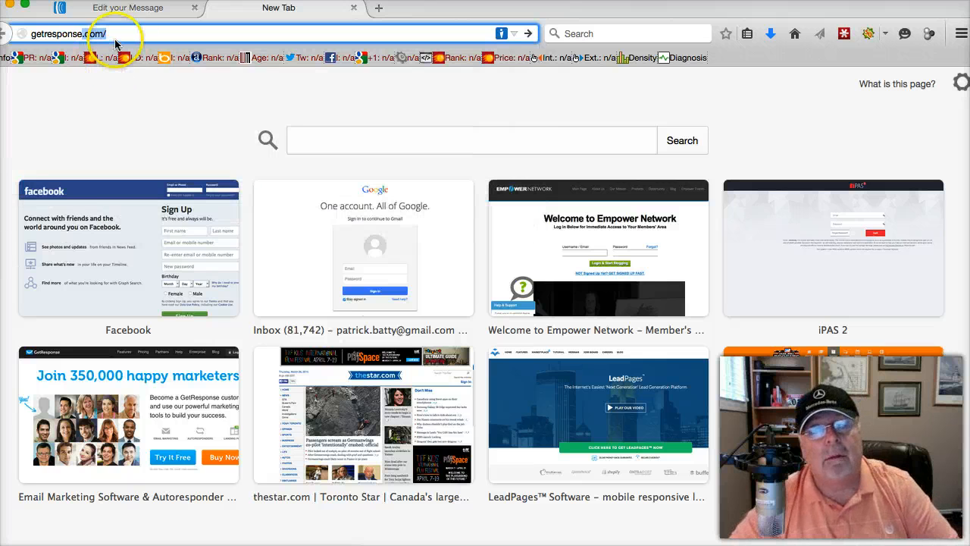